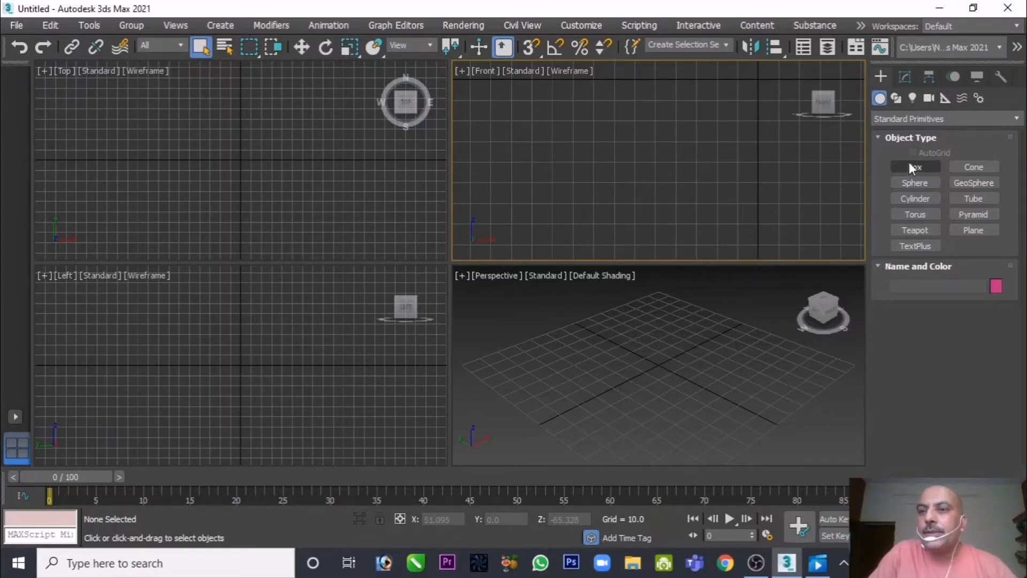
# Draw a roughly horizontal two-point spline line about 213 units long in the Left view.
pyautogui.click(897, 99)
pyautogui.click(910, 180)
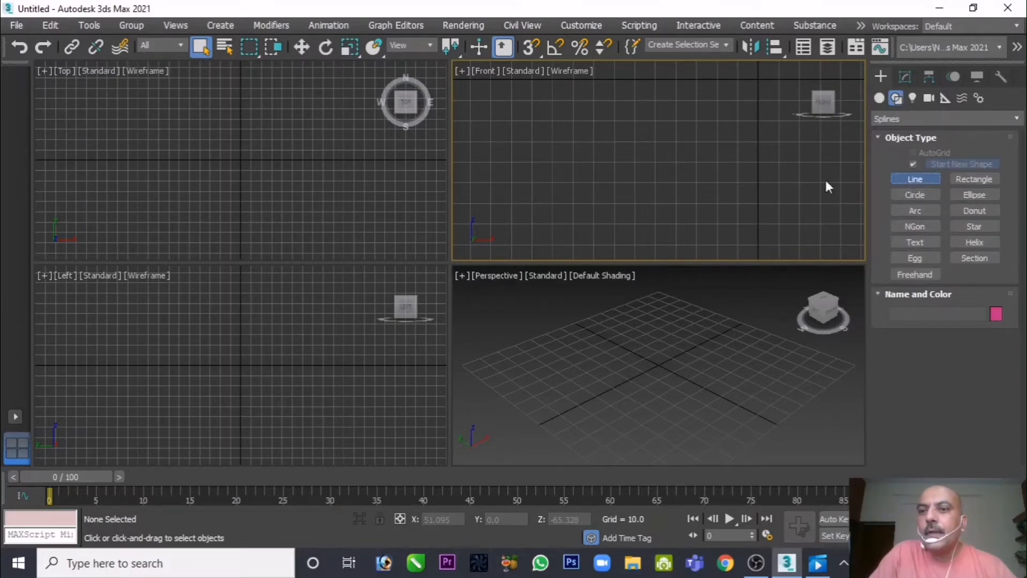
pyautogui.scroll(-2, 589, 177)
pyautogui.moveTo(605, 189); pyautogui.dragTo(579, 196, button='middle')
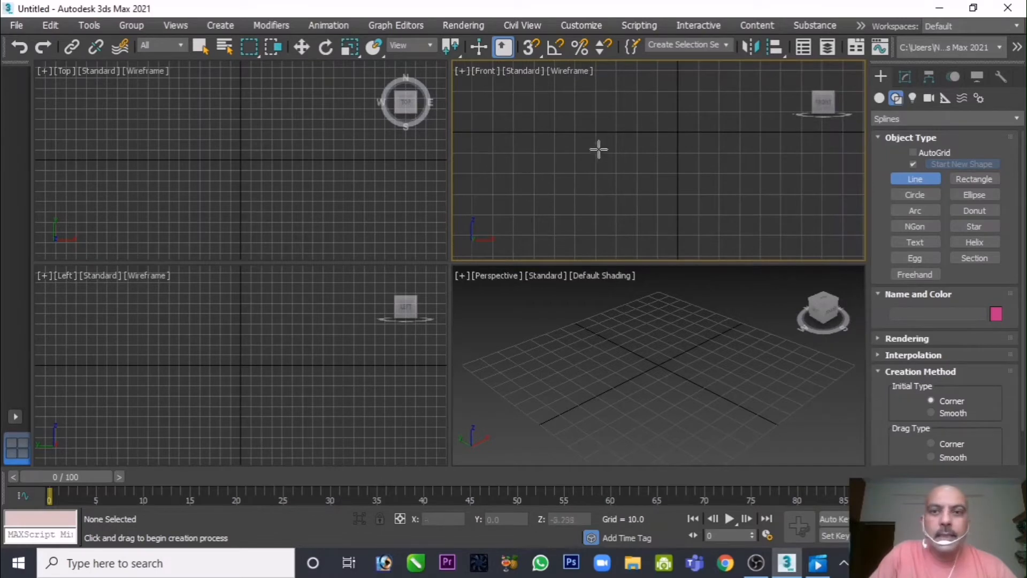
pyautogui.moveTo(165, 362)
pyautogui.mouseDown(button='middle')
pyautogui.moveTo(187, 381)
pyautogui.moveTo(176, 351)
pyautogui.mouseUp(button='middle')
pyautogui.click(170, 334)
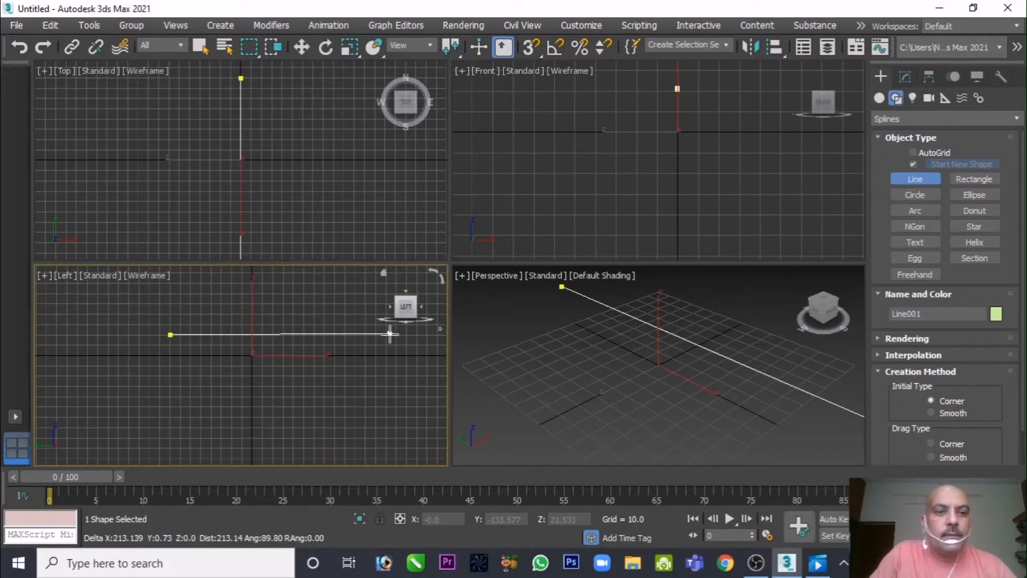
pyautogui.click(389, 336)
pyautogui.rightClick(389, 336)
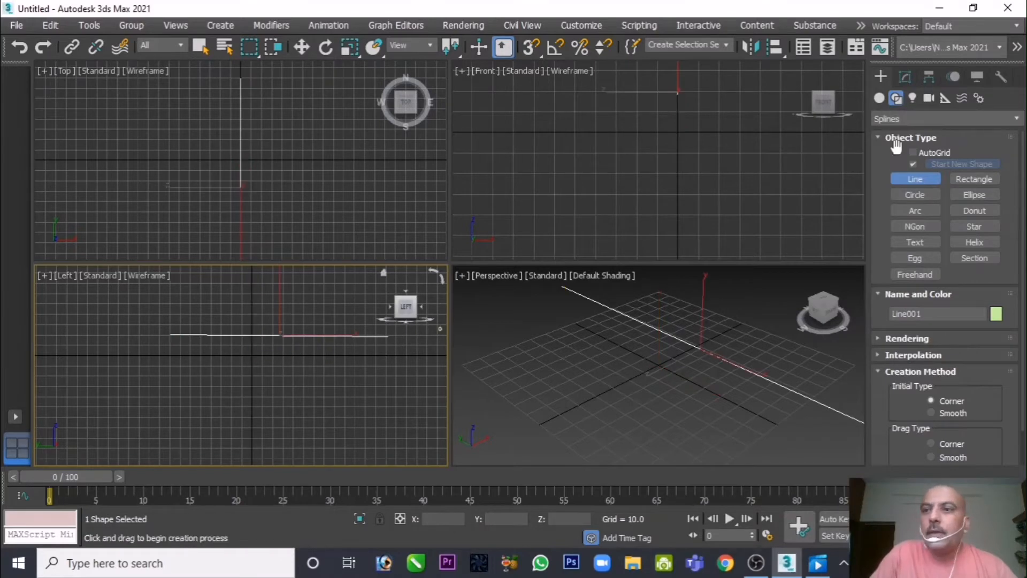
# Draw a circle with a radius of about 6.4 in the Front view, centred on the line's end-on position.
pyautogui.click(913, 194)
pyautogui.middleClick(713, 221)
pyautogui.moveTo(714, 221); pyautogui.dragTo(698, 278, button='middle')
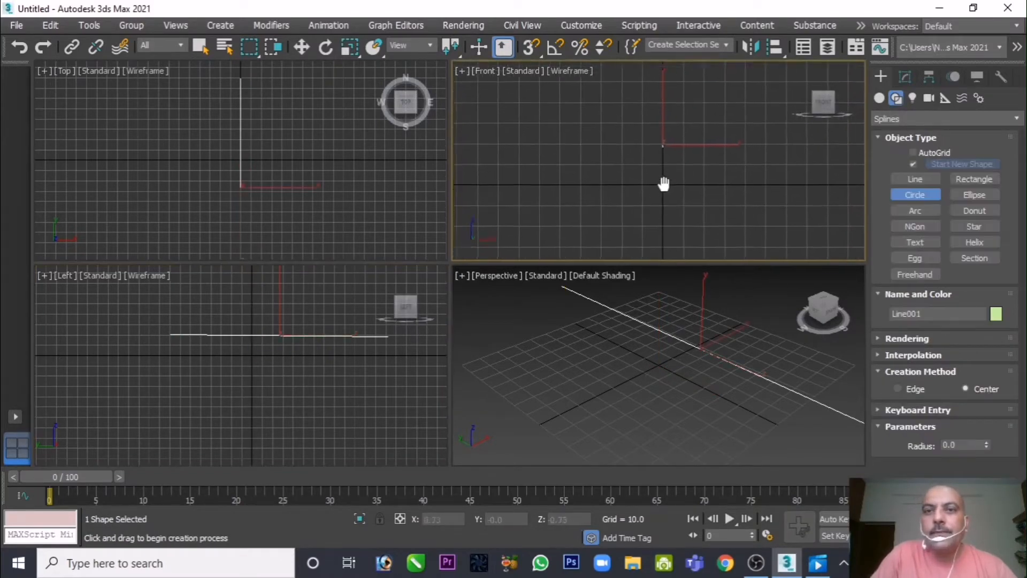
pyautogui.moveTo(662, 149)
pyautogui.mouseDown()
pyautogui.moveTo(679, 167)
pyautogui.moveTo(667, 160)
pyautogui.mouseUp()
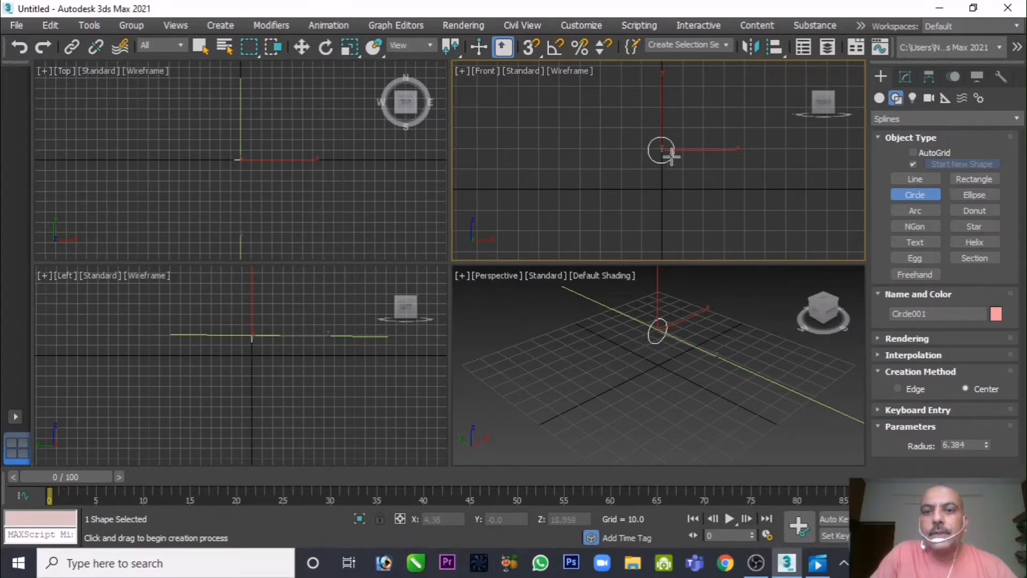
# Move the circle along the line to its starting end, at about Y 77.4, and maximize the Left view.
pyautogui.click(325, 47)
pyautogui.click(307, 49)
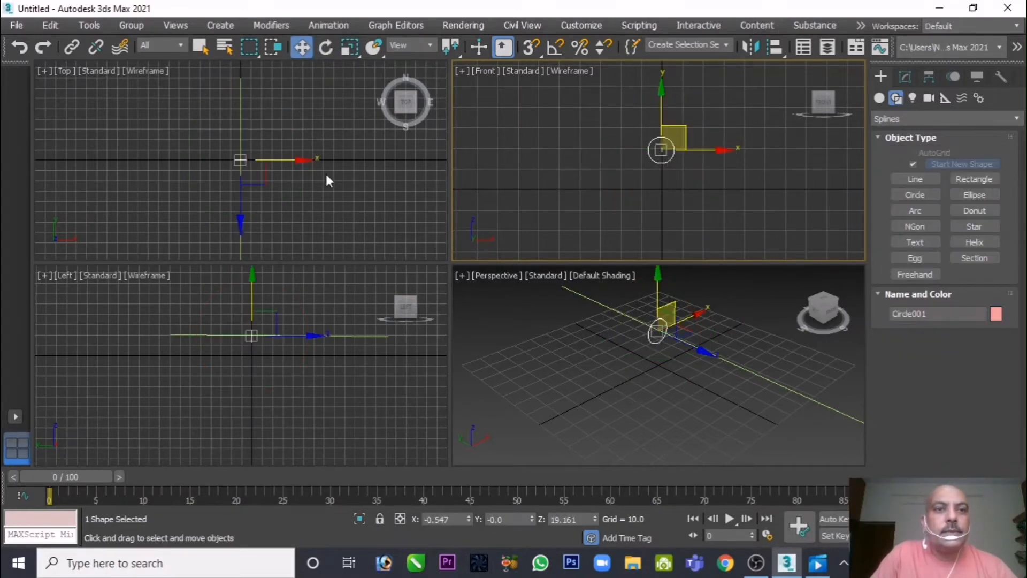
pyautogui.moveTo(273, 374)
pyautogui.mouseDown(button='middle')
pyautogui.moveTo(255, 363)
pyautogui.moveTo(275, 386)
pyautogui.mouseUp(button='middle')
pyautogui.scroll(-2, 255, 341)
pyautogui.scroll(2, 275, 386)
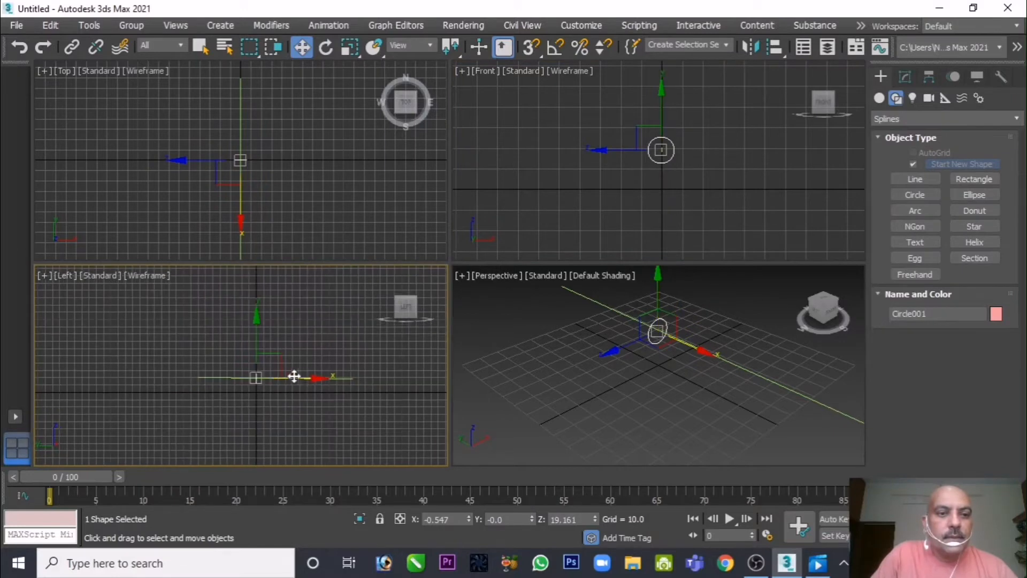
pyautogui.moveTo(294, 374); pyautogui.dragTo(241, 372)
pyautogui.scroll(2, 223, 380)
pyautogui.hotkey('alt', 'w')
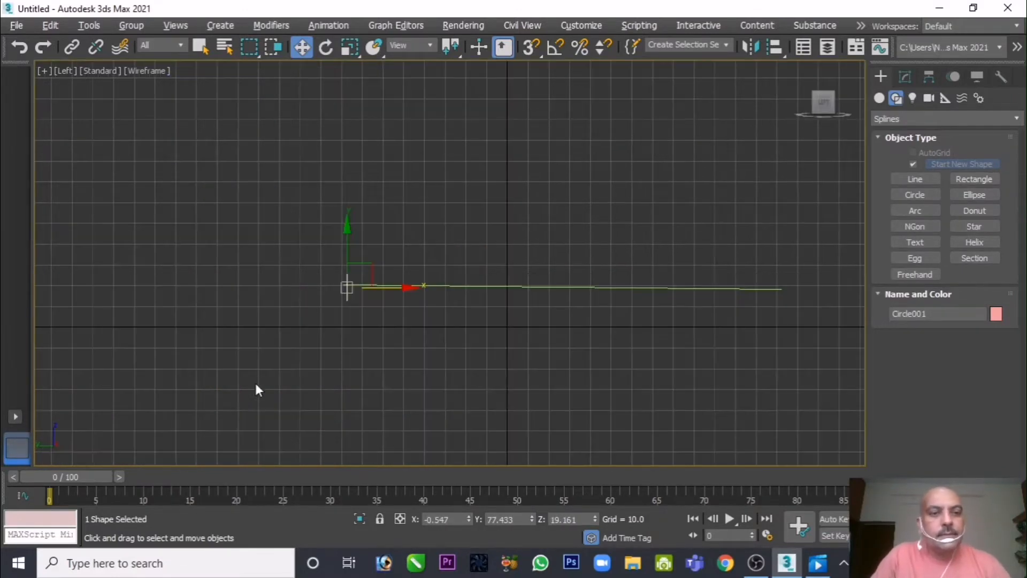
# Clone the circle as one independent copy about 35 units further along the line.
pyautogui.moveTo(392, 299); pyautogui.dragTo(378, 300, button='middle')
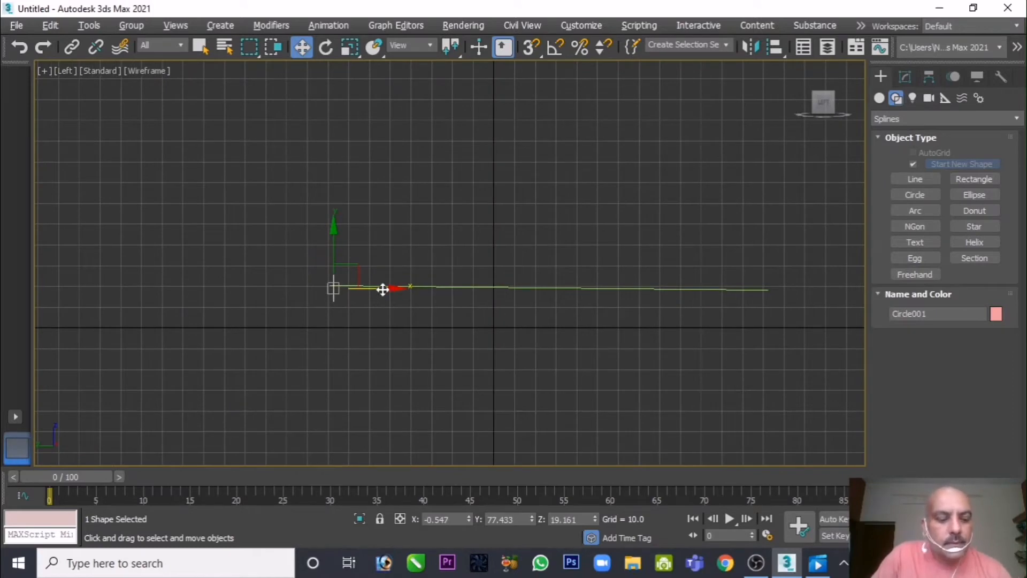
pyautogui.moveTo(382, 289)
pyautogui.keyDown('shift'); pyautogui.mouseDown()
pyautogui.moveTo(509, 305)
pyautogui.moveTo(443, 303)
pyautogui.moveTo(456, 303)
pyautogui.mouseUp(); pyautogui.keyUp('shift')
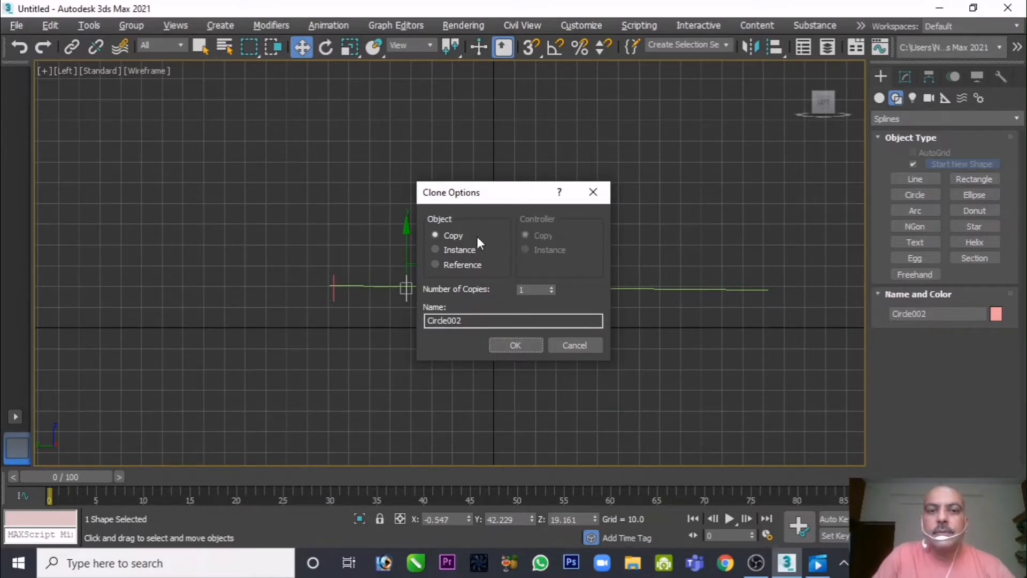
pyautogui.click(505, 344)
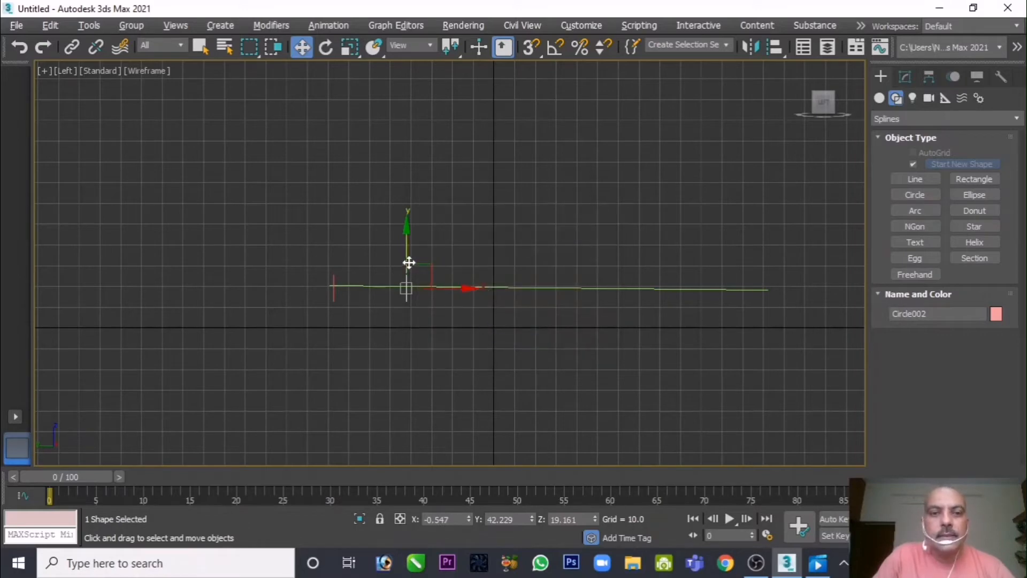
# Enlarge the copied circle to a radius of about 18.6.
pyautogui.click(905, 76)
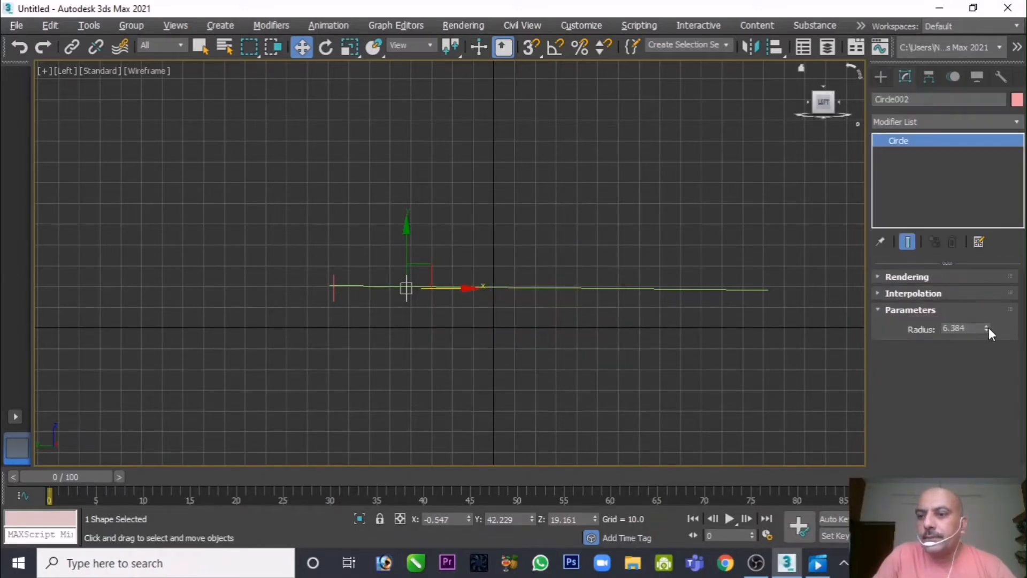
pyautogui.moveTo(987, 328); pyautogui.dragTo(981, 277)
pyautogui.moveTo(972, 209); pyautogui.dragTo(972, 176)
pyautogui.click(432, 270)
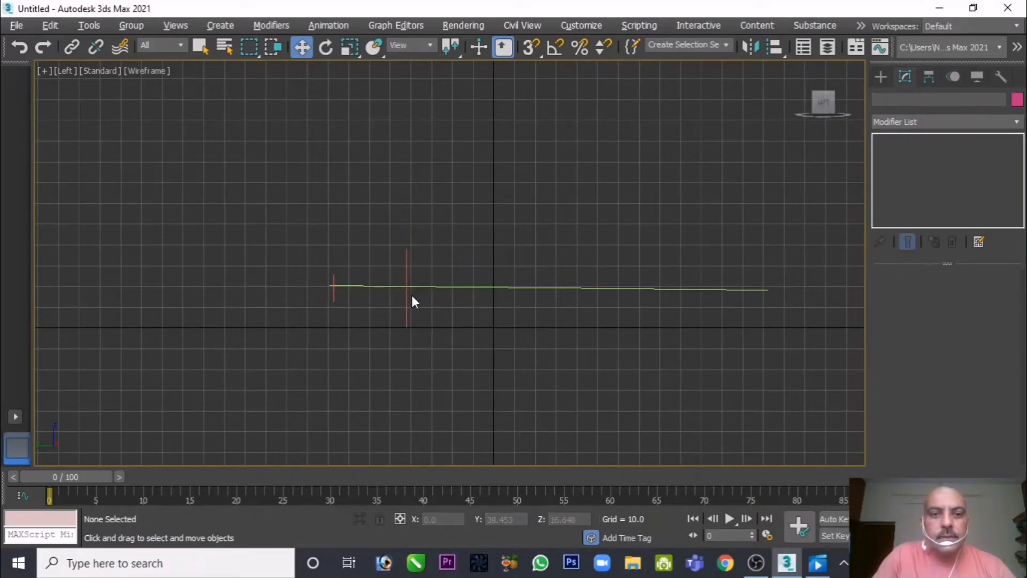
# Clone the large circle as an independent copy about 129 units along the line, near its far end.
pyautogui.moveTo(412, 298); pyautogui.dragTo(289, 307, button='middle')
pyautogui.click(269, 299)
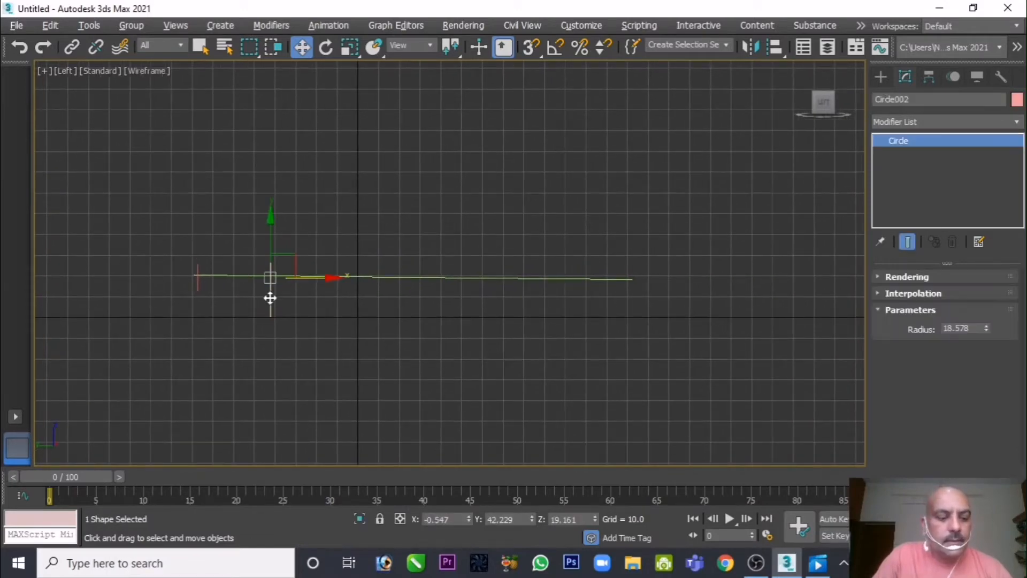
pyautogui.keyDown('shift'); pyautogui.moveTo(311, 278); pyautogui.dragTo(578, 287); pyautogui.keyUp('shift')
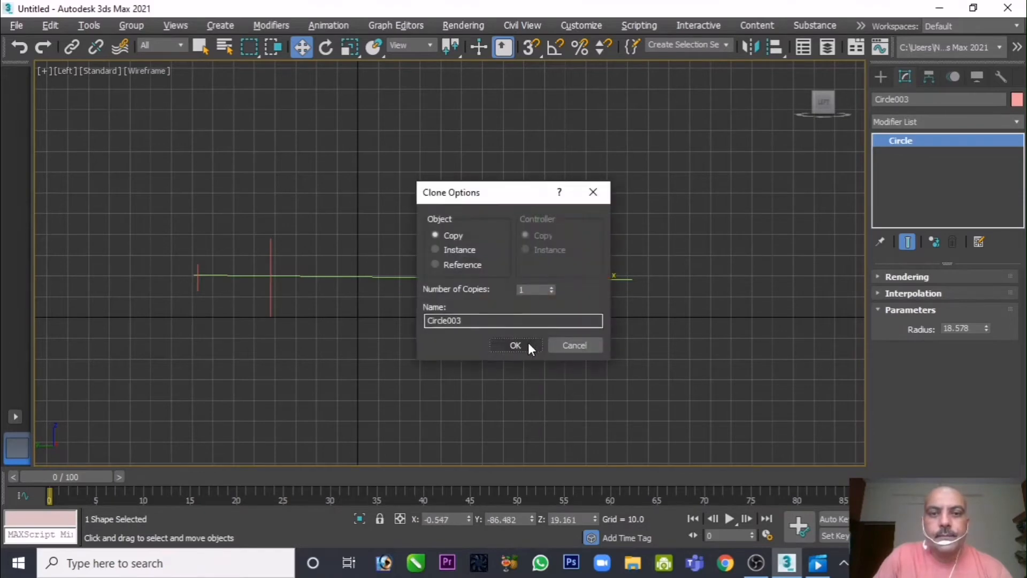
pyautogui.click(527, 344)
# Clone the small circle at the line's start as an independent copy placed at the line's far end.
pyautogui.click(199, 278)
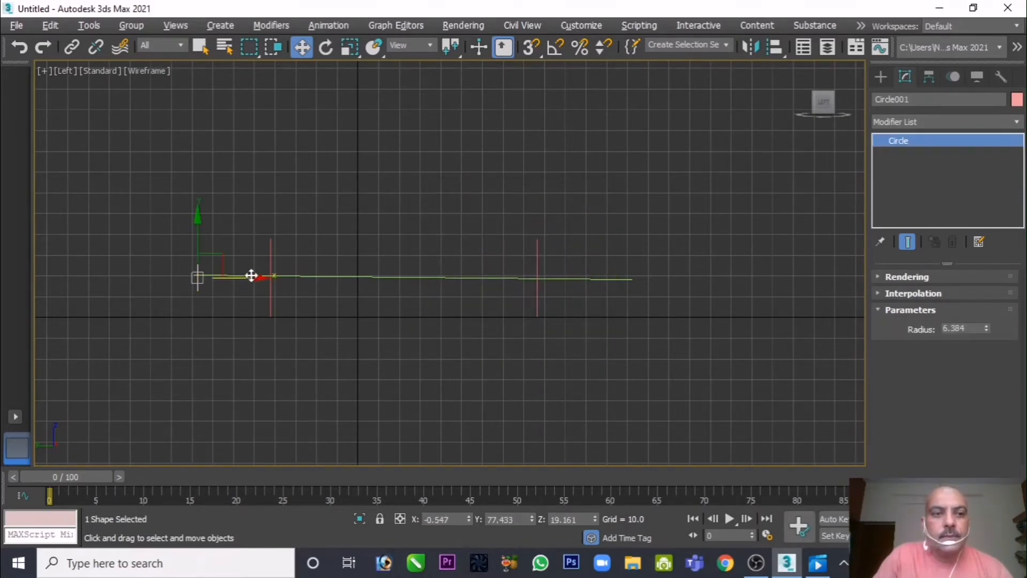
pyautogui.moveTo(252, 278)
pyautogui.keyDown('shift'); pyautogui.mouseDown()
pyautogui.moveTo(708, 277)
pyautogui.moveTo(667, 278)
pyautogui.moveTo(685, 278)
pyautogui.mouseUp(); pyautogui.keyUp('shift')
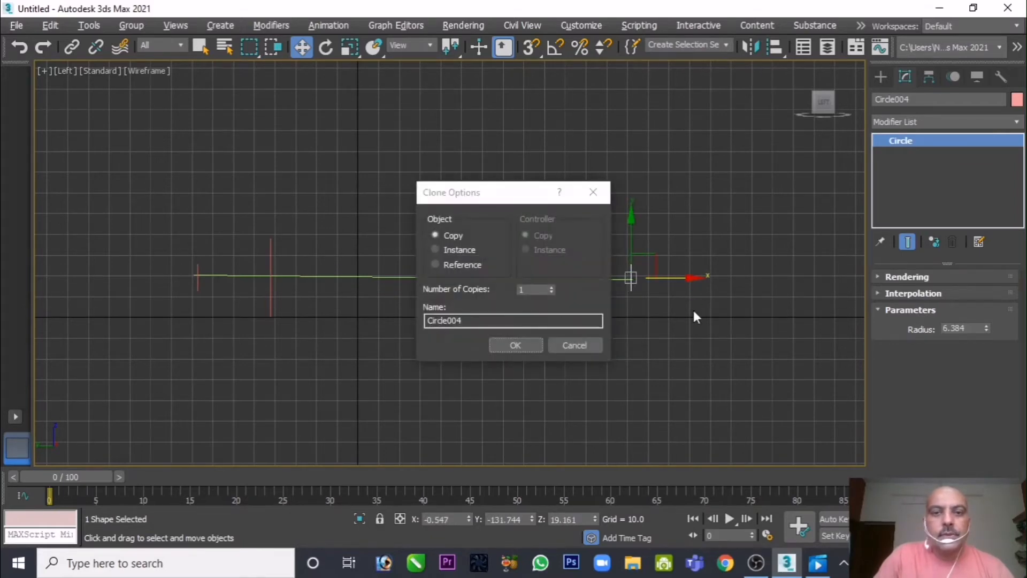
pyautogui.click(539, 344)
pyautogui.click(442, 317)
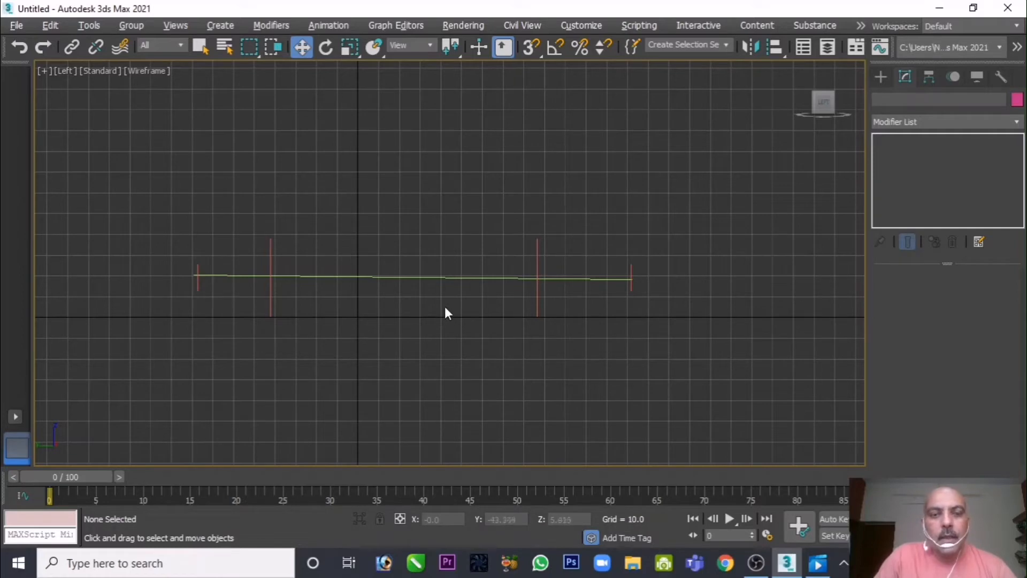
# Create a Loft compound object with the line as path and the small starting circle as an instanced shape.
pyautogui.click(467, 277)
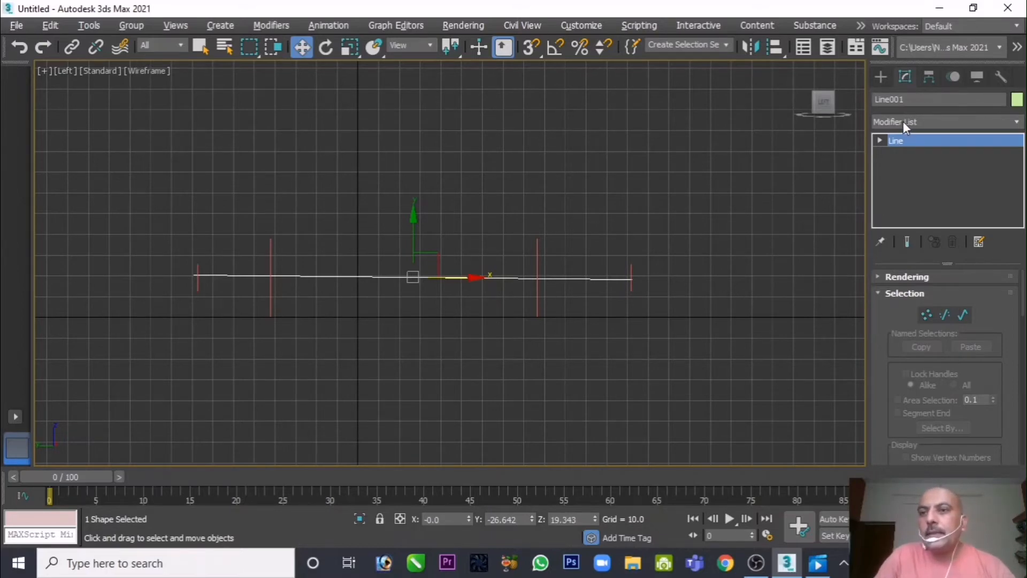
pyautogui.click(881, 78)
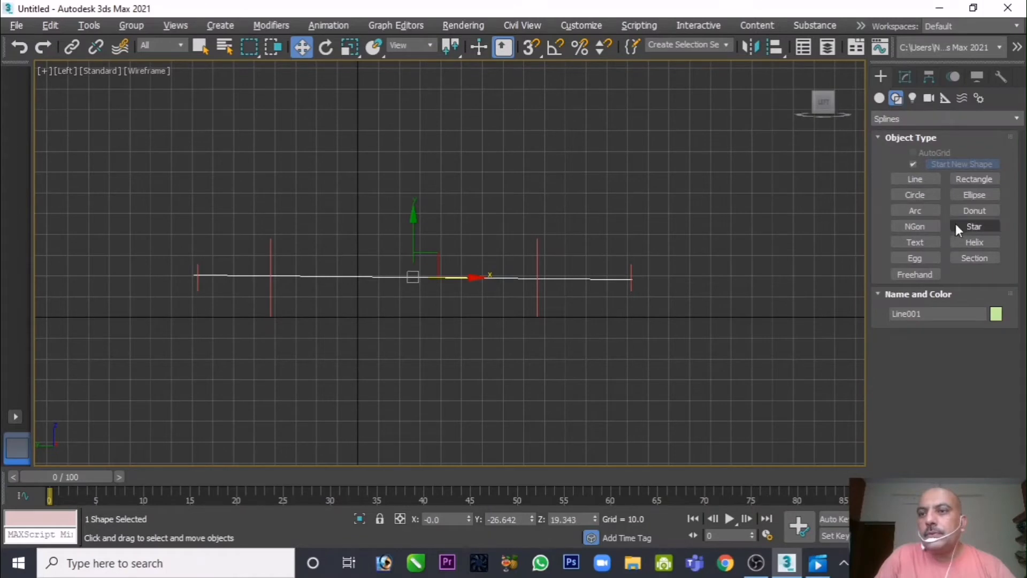
pyautogui.click(878, 97)
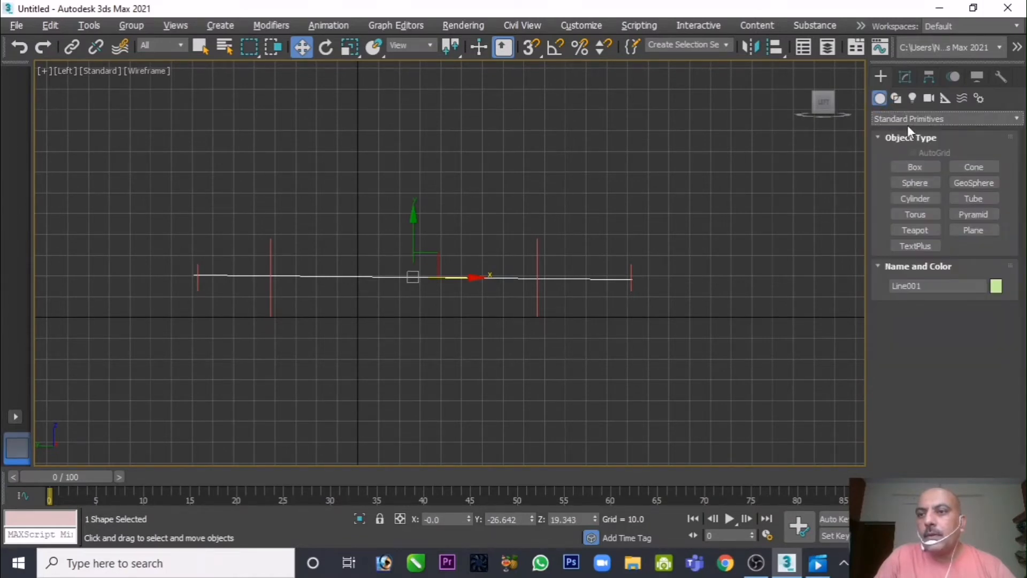
pyautogui.click(908, 118)
pyautogui.click(908, 161)
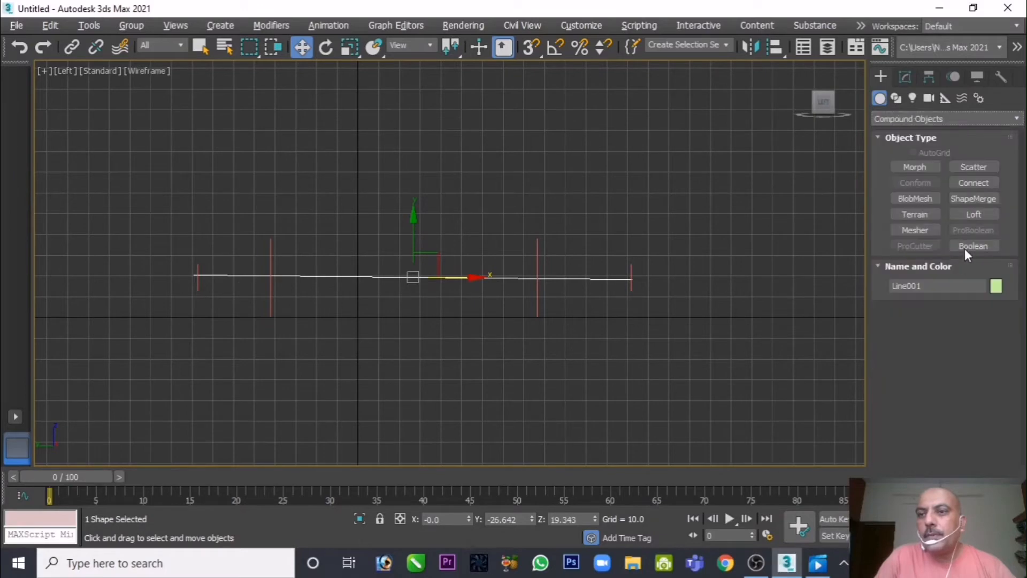
pyautogui.click(971, 214)
pyautogui.click(972, 326)
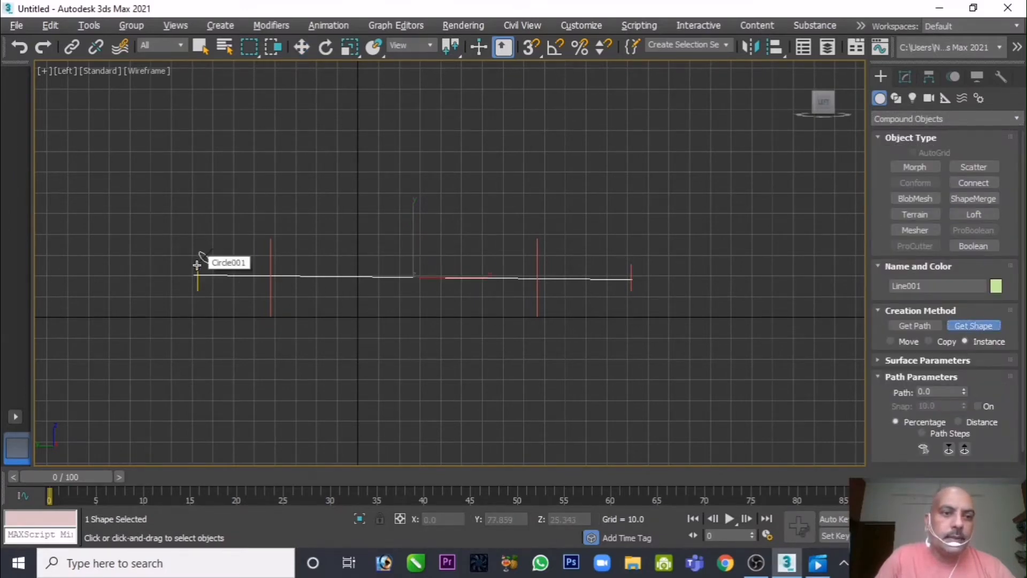
pyautogui.click(197, 265)
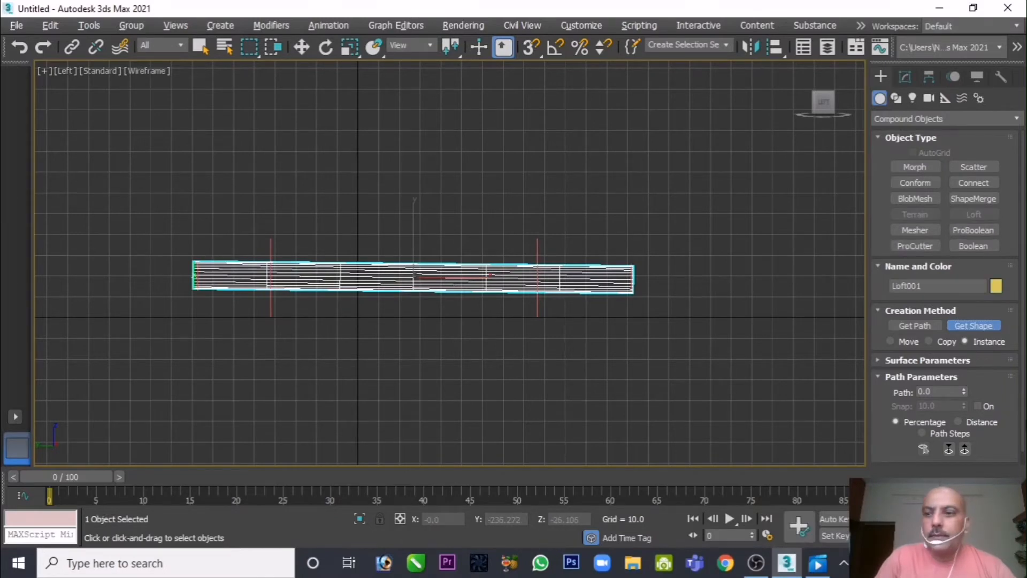
# Examine the loft's starting end and the marker showing the current path level.
pyautogui.moveTo(166, 284); pyautogui.dragTo(204, 303, button='middle')
pyautogui.scroll(6, 223, 297)
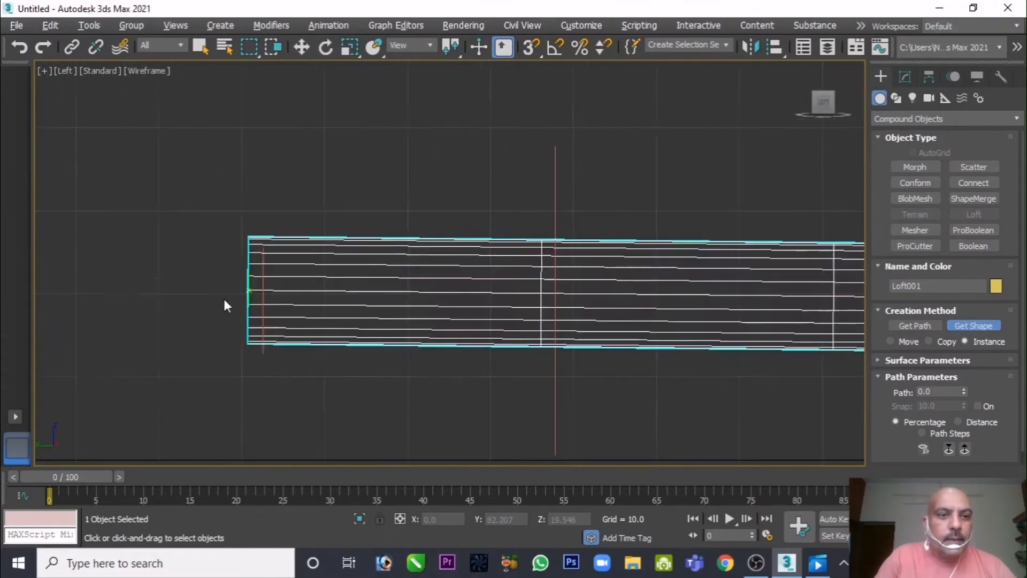
pyautogui.moveTo(288, 303); pyautogui.dragTo(246, 296, button='middle')
pyautogui.scroll(2, 245, 296)
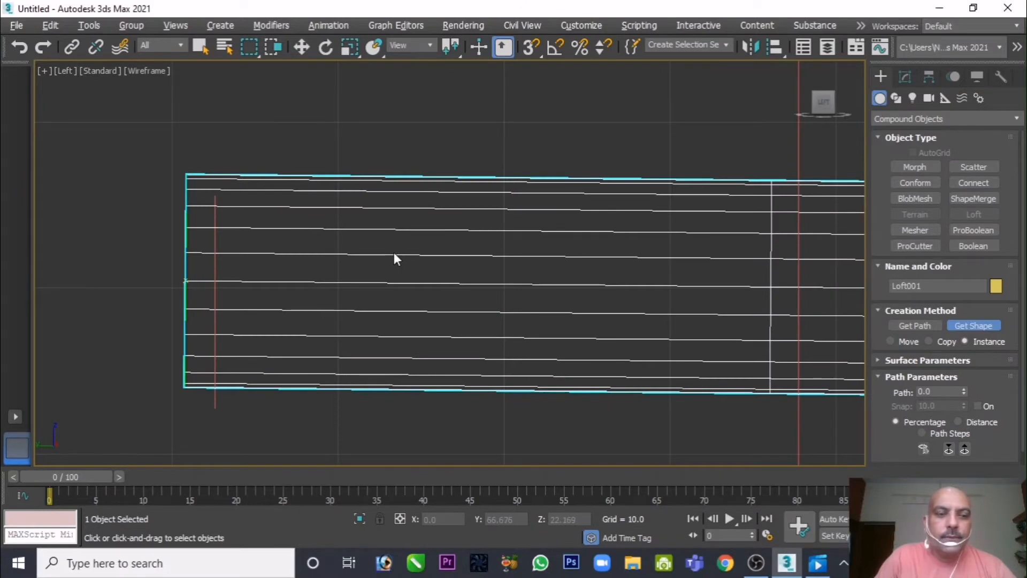
pyautogui.moveTo(420, 271)
pyautogui.mouseDown(button='middle')
pyautogui.moveTo(445, 282)
pyautogui.moveTo(417, 275)
pyautogui.mouseUp(button='middle')
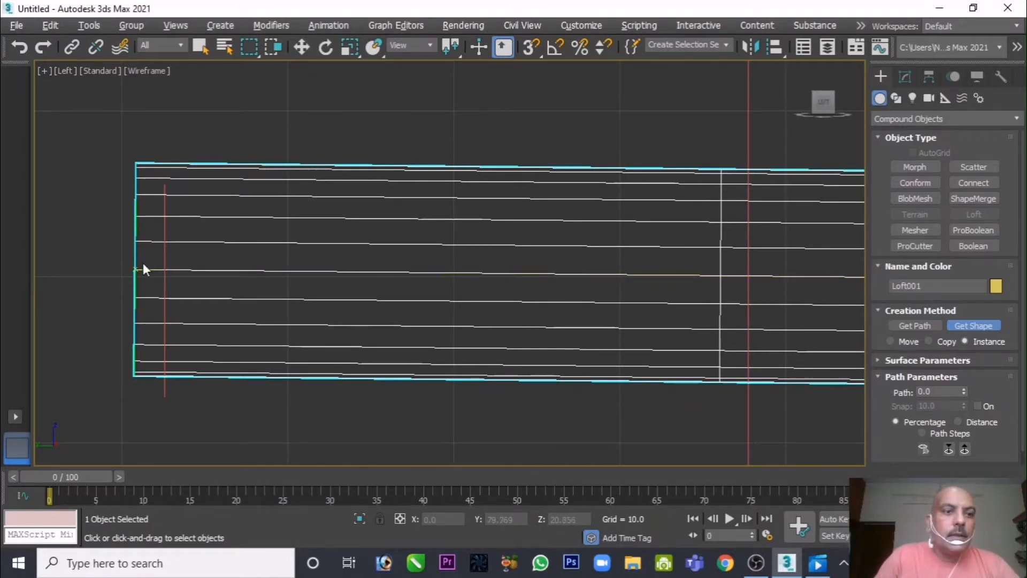
pyautogui.scroll(5, 142, 280)
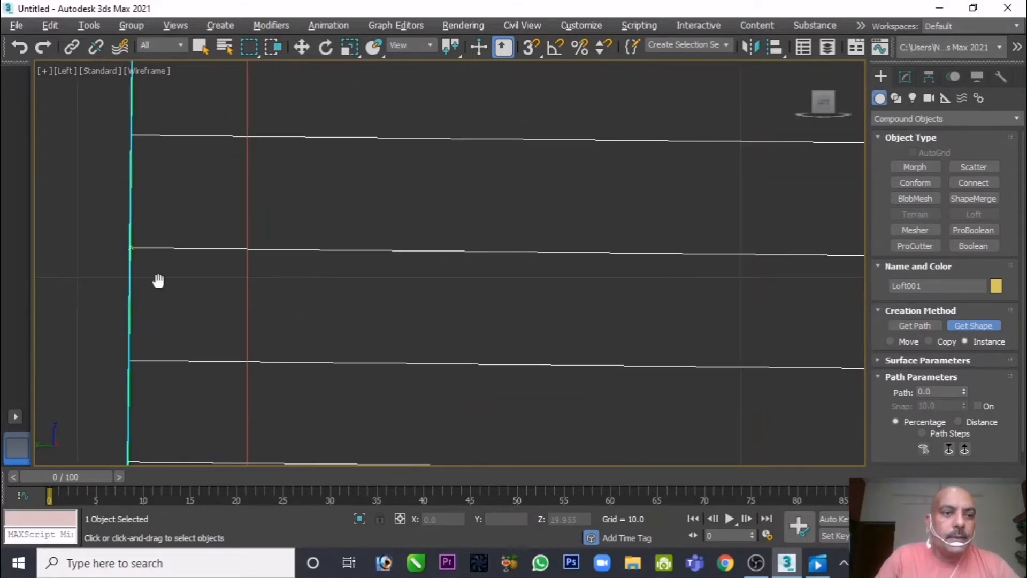
pyautogui.scroll(3, 146, 260)
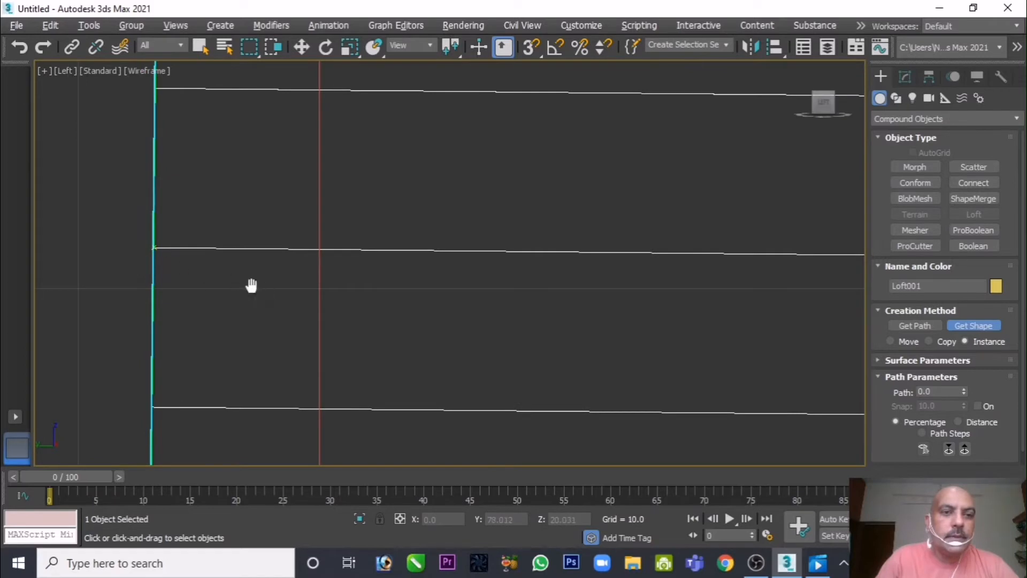
pyautogui.moveTo(249, 284); pyautogui.dragTo(200, 284, button='middle')
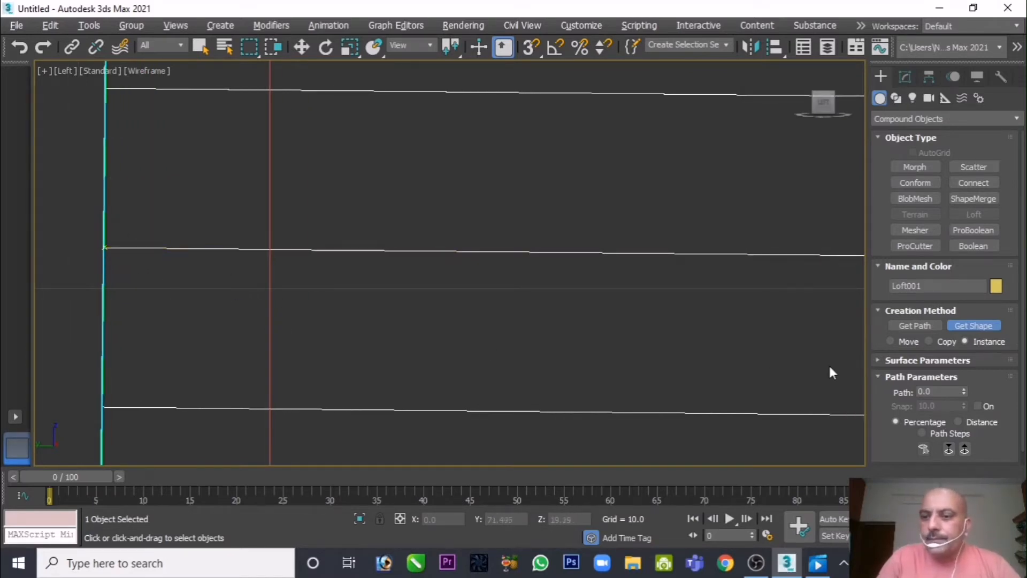
pyautogui.moveTo(477, 271); pyautogui.dragTo(403, 271, button='middle')
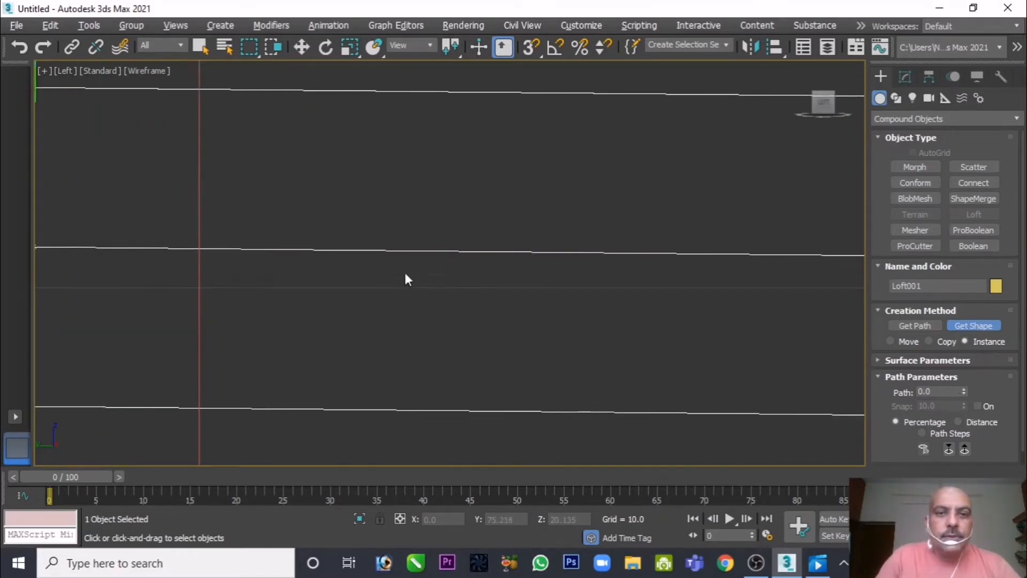
pyautogui.scroll(-3, 415, 279)
pyautogui.scroll(2, 480, 293)
pyautogui.scroll(-5, 482, 316)
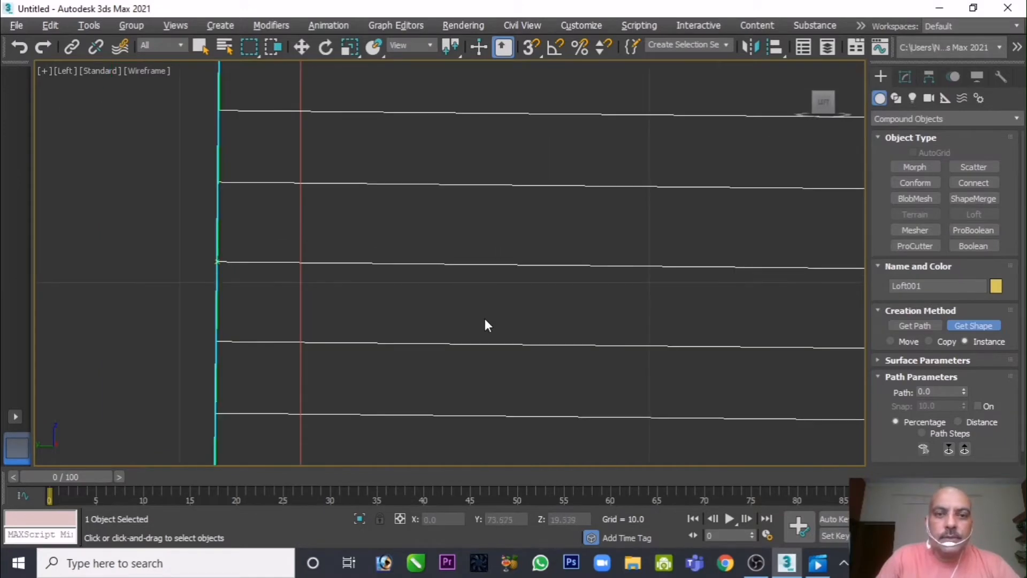
pyautogui.moveTo(489, 323); pyautogui.dragTo(381, 275, button='middle')
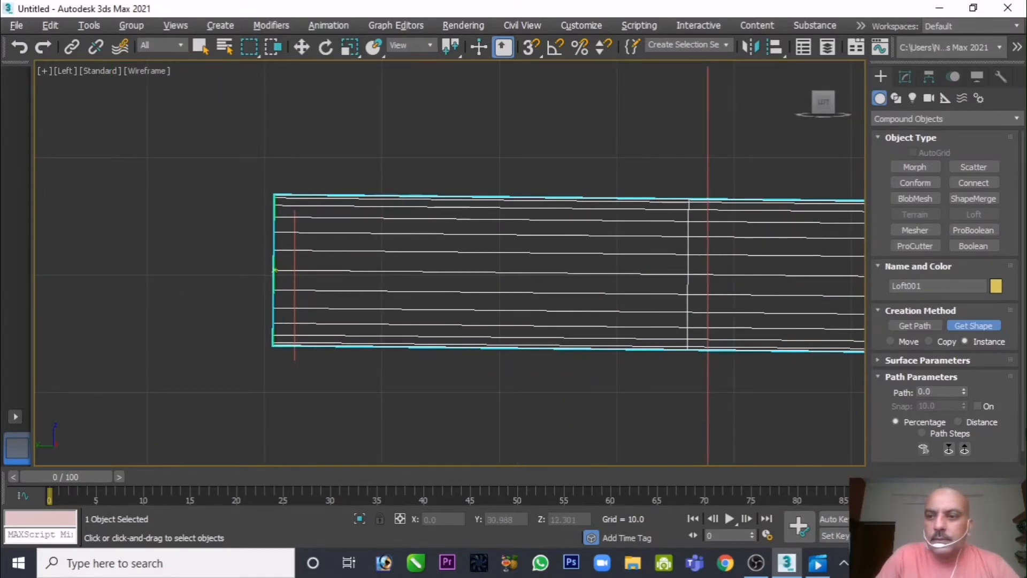
# Set the loft's path level to 20 percent.
pyautogui.click(932, 391)
pyautogui.write('20')
pyautogui.press('Return')
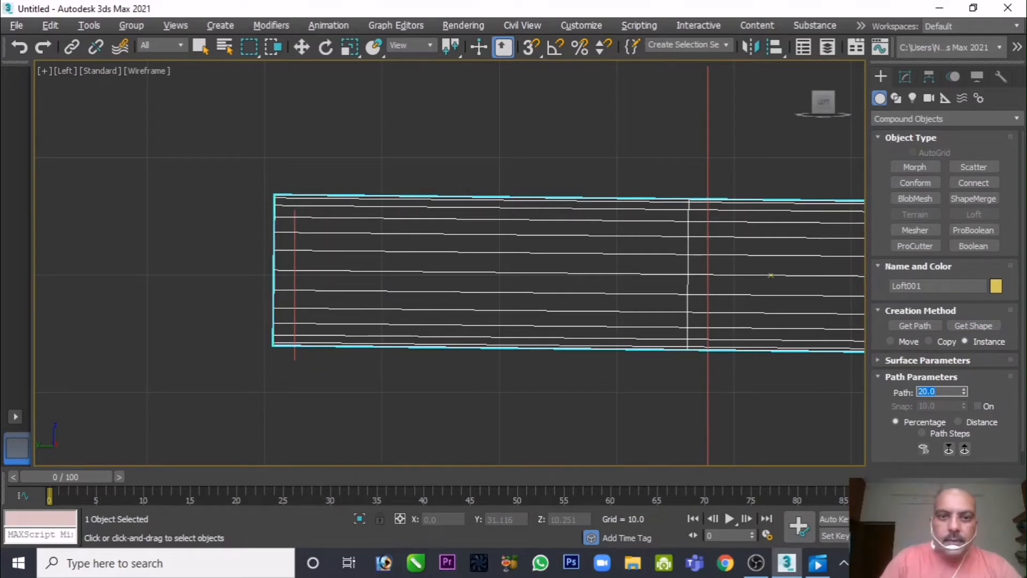
# Add the large circle near the path's start to the loft as an instanced shape at the 20 percent level.
pyautogui.press('w')
pyautogui.moveTo(716, 294); pyautogui.dragTo(637, 295, button='middle')
pyautogui.scroll(-3, 637, 295)
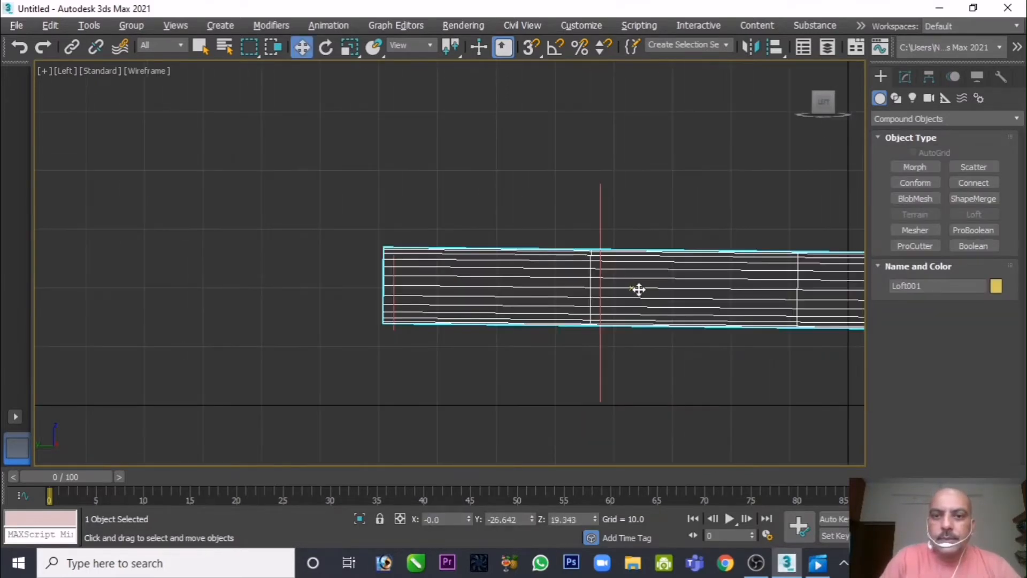
pyautogui.scroll(5, 635, 288)
pyautogui.scroll(-5, 635, 293)
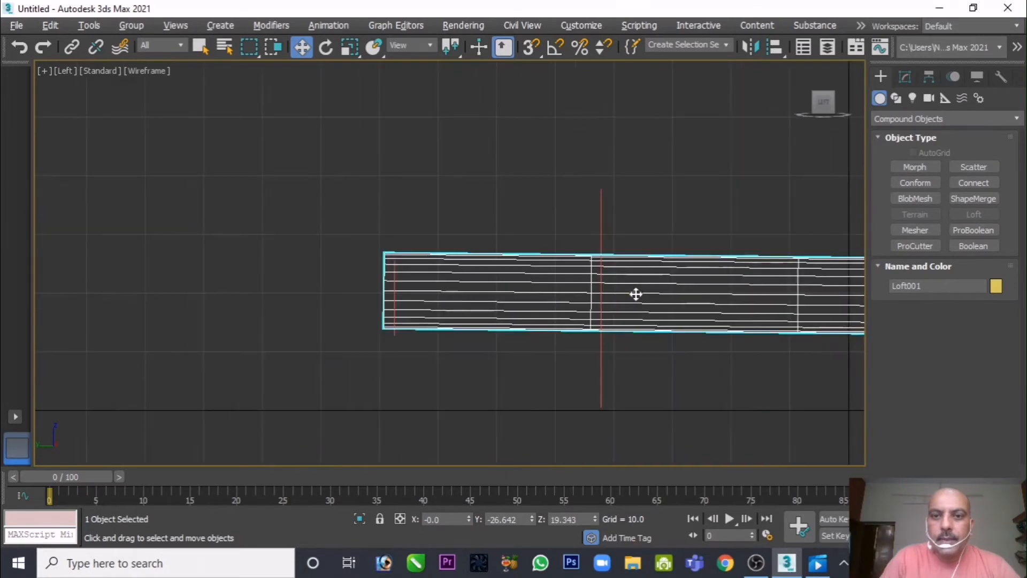
pyautogui.scroll(-2, 636, 294)
pyautogui.moveTo(635, 293); pyautogui.dragTo(589, 313, button='middle')
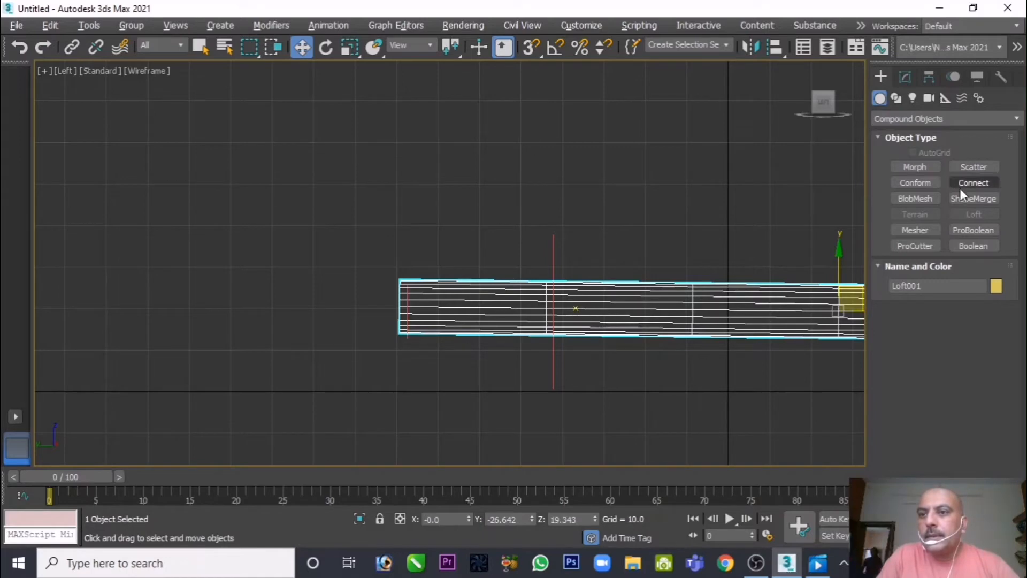
pyautogui.moveTo(690, 300); pyautogui.dragTo(601, 301, button='middle')
pyautogui.moveTo(751, 318); pyautogui.dragTo(688, 303, button='middle')
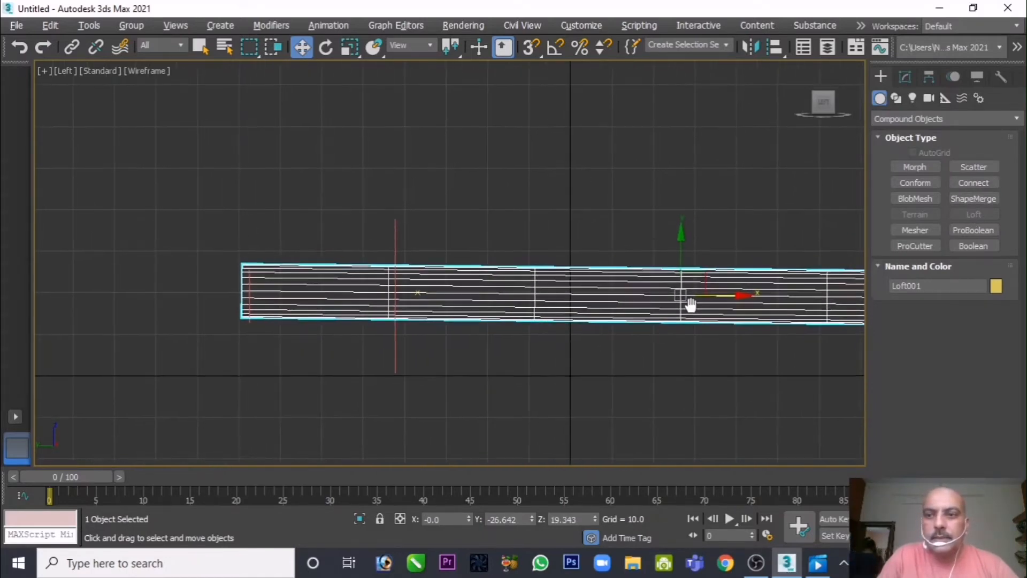
pyautogui.click(904, 77)
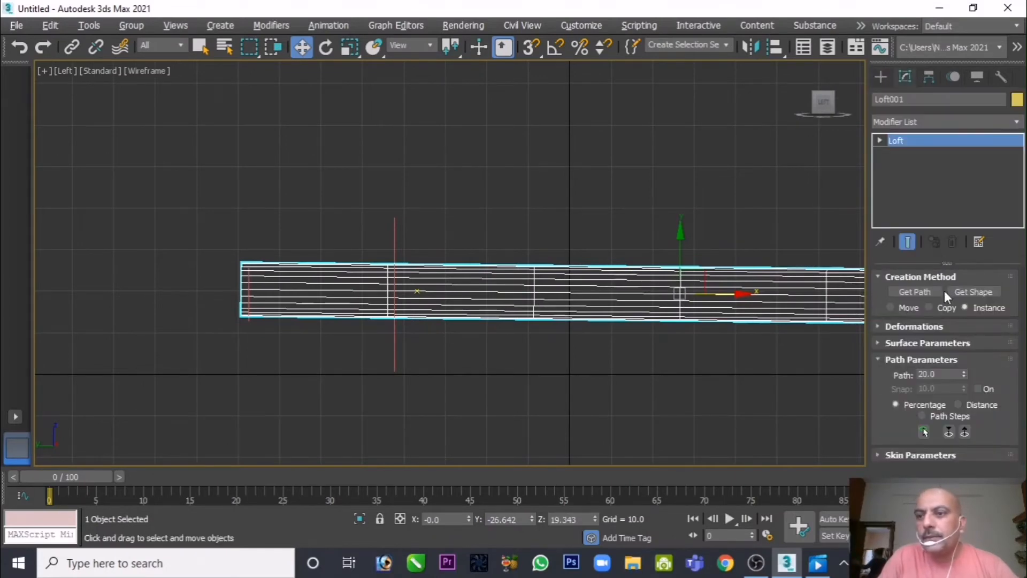
pyautogui.click(967, 293)
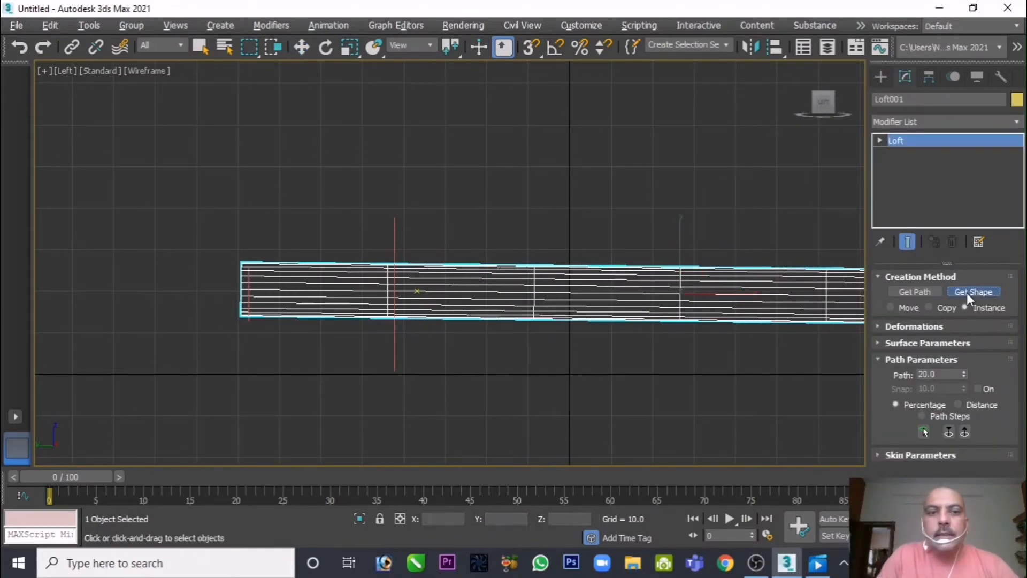
pyautogui.click(395, 237)
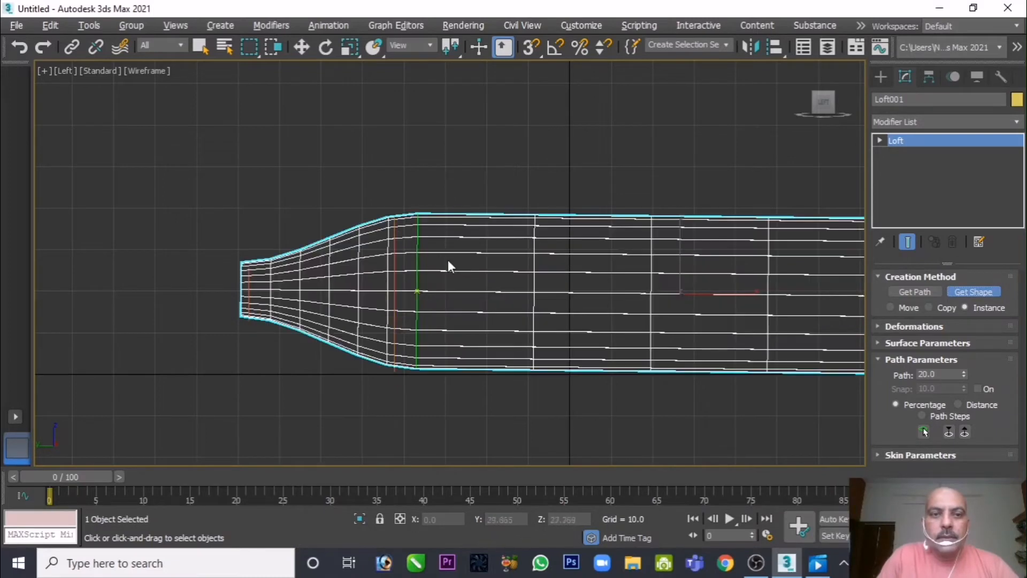
# Set the loft's path level to 80 percent and get the large circle near the far end as the shape there.
pyautogui.moveTo(529, 294); pyautogui.dragTo(369, 293, button='middle')
pyautogui.scroll(-5, 504, 301)
pyautogui.moveTo(504, 301); pyautogui.dragTo(374, 298, button='middle')
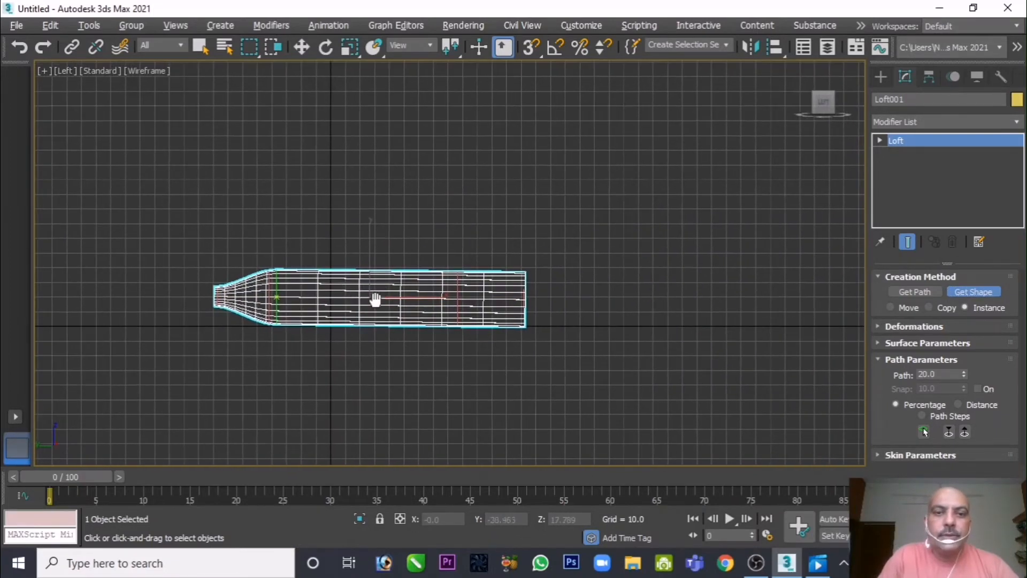
pyautogui.scroll(6, 482, 312)
pyautogui.moveTo(481, 312); pyautogui.dragTo(483, 312, button='middle')
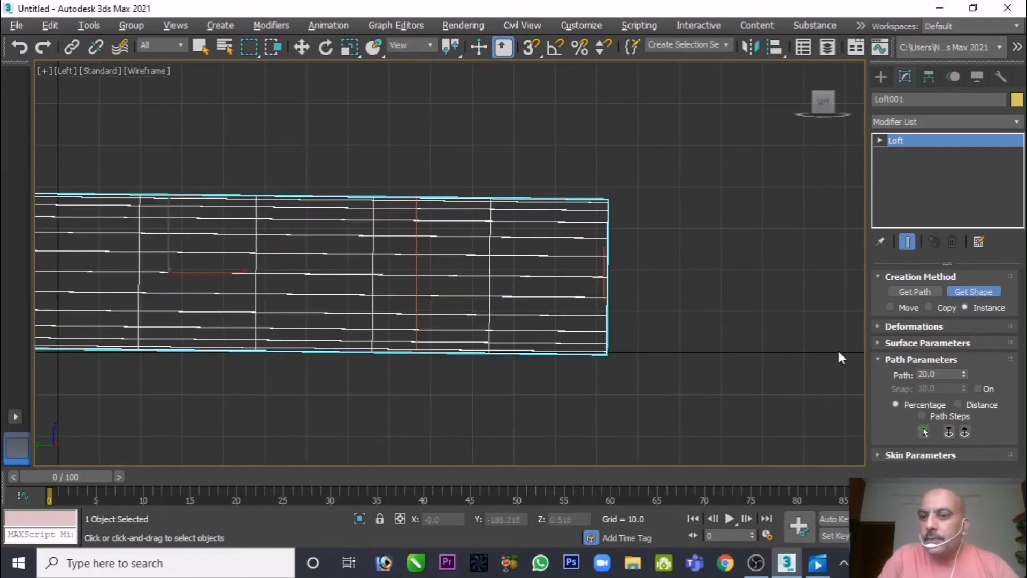
pyautogui.doubleClick(951, 373)
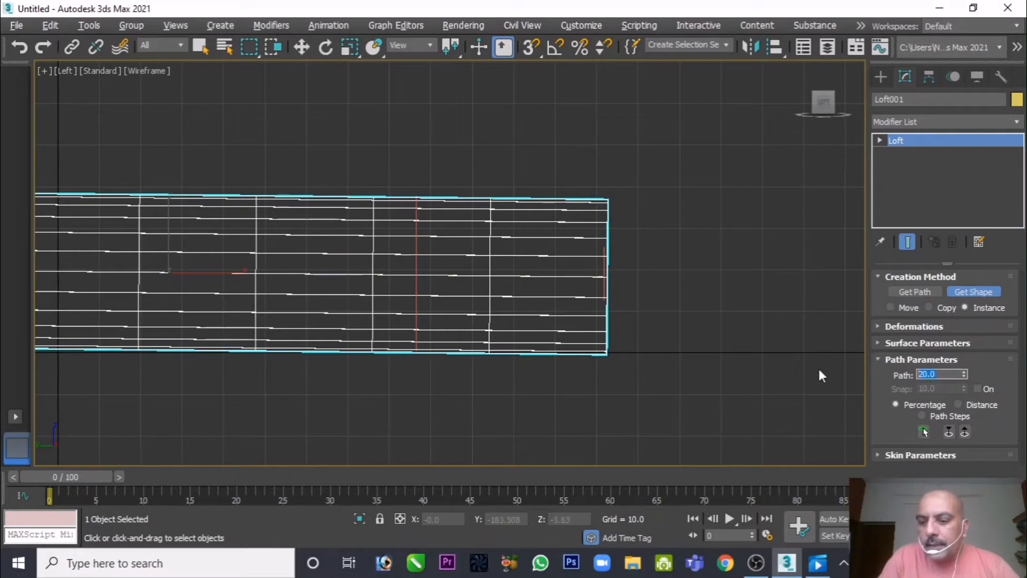
pyautogui.write('803')
pyautogui.press('Return')
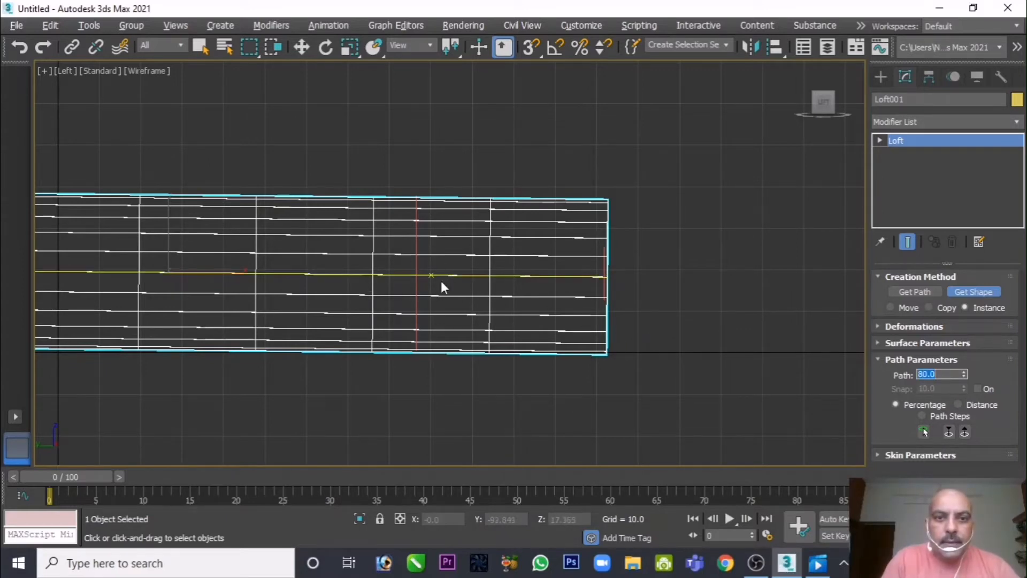
pyautogui.scroll(1, 434, 277)
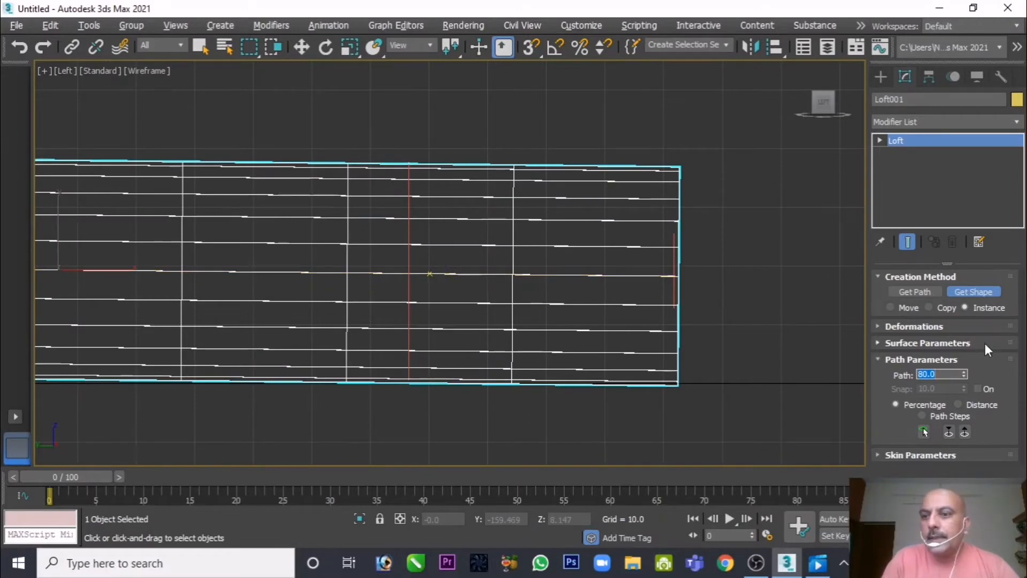
pyautogui.click(408, 202)
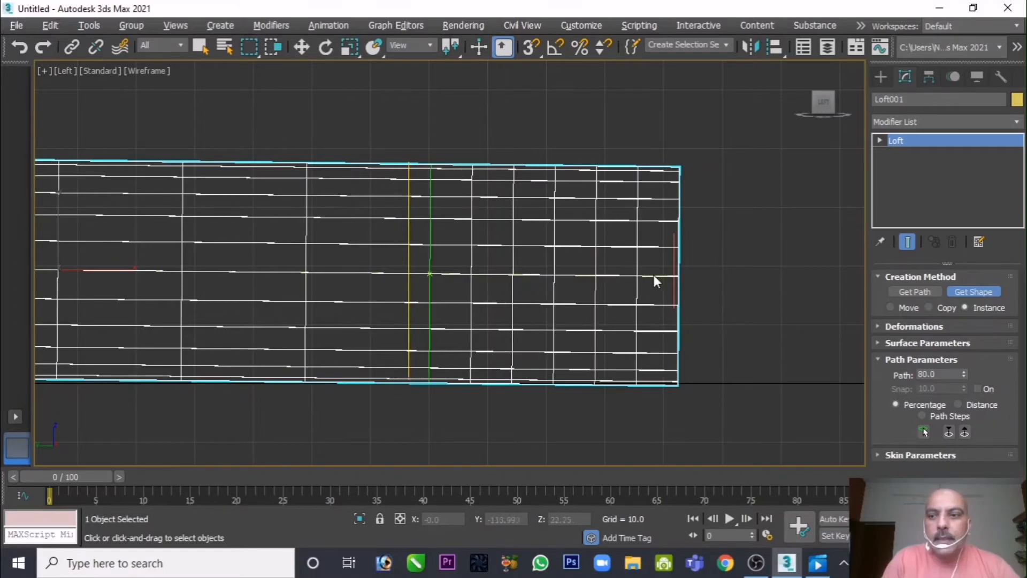
# Set the path level to 100 percent, get the small circle at the far end as its shape, and leave shape picking.
pyautogui.click(963, 372)
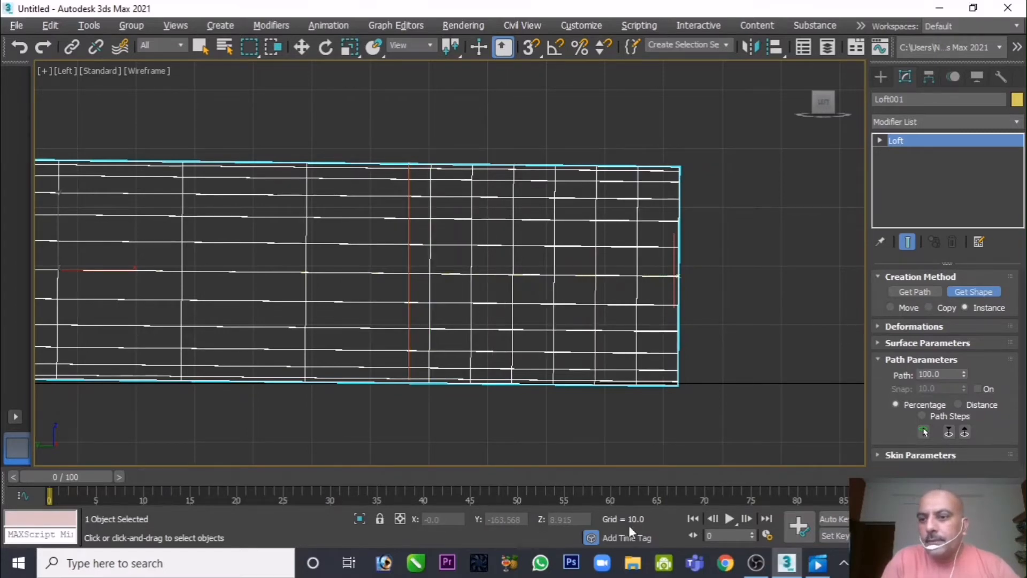
pyautogui.click(676, 272)
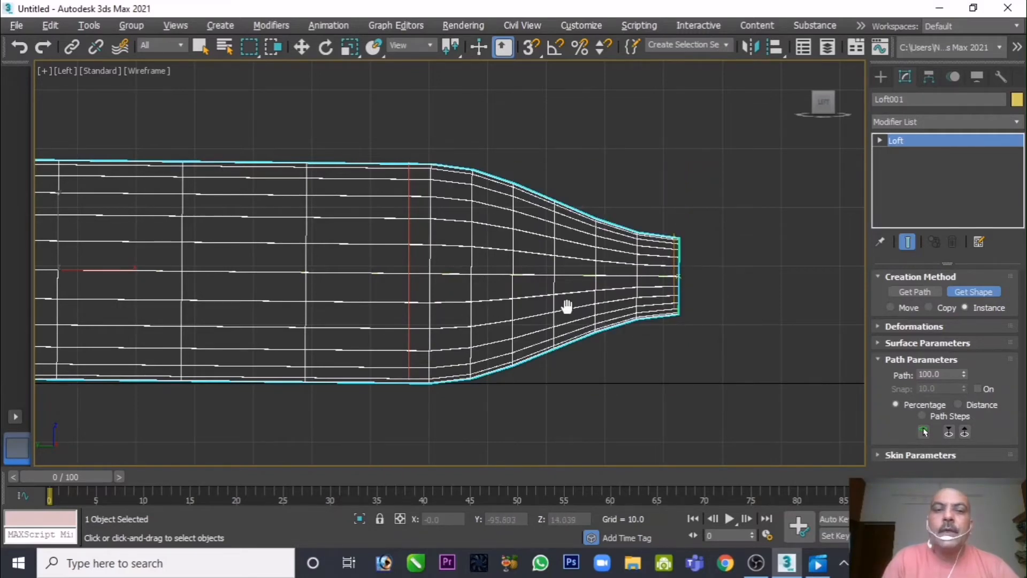
pyautogui.press('z')
pyautogui.moveTo(552, 289); pyautogui.dragTo(572, 282, button='middle')
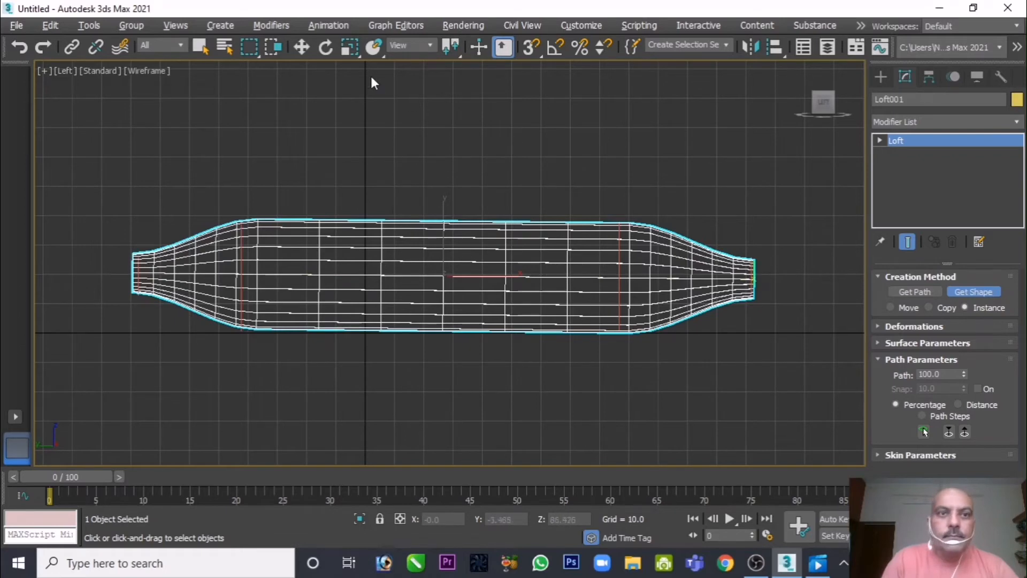
pyautogui.click(301, 47)
pyautogui.moveTo(488, 234); pyautogui.dragTo(473, 236, button='middle')
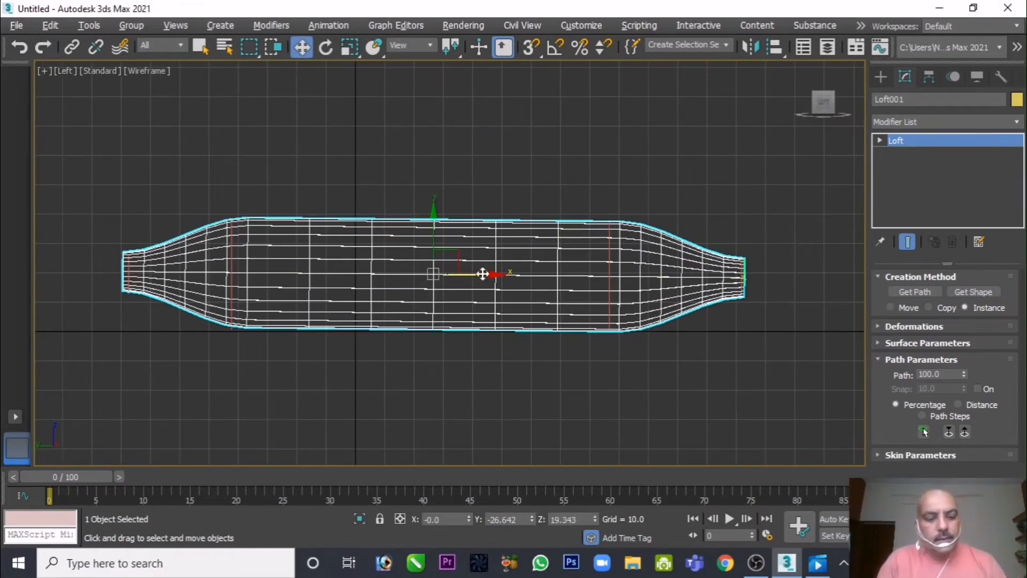
# Show safe frames in the Perspective view and maximize it to examine the shaded loft.
pyautogui.hotkey('alt', 'w')
pyautogui.scroll(-2, 693, 390)
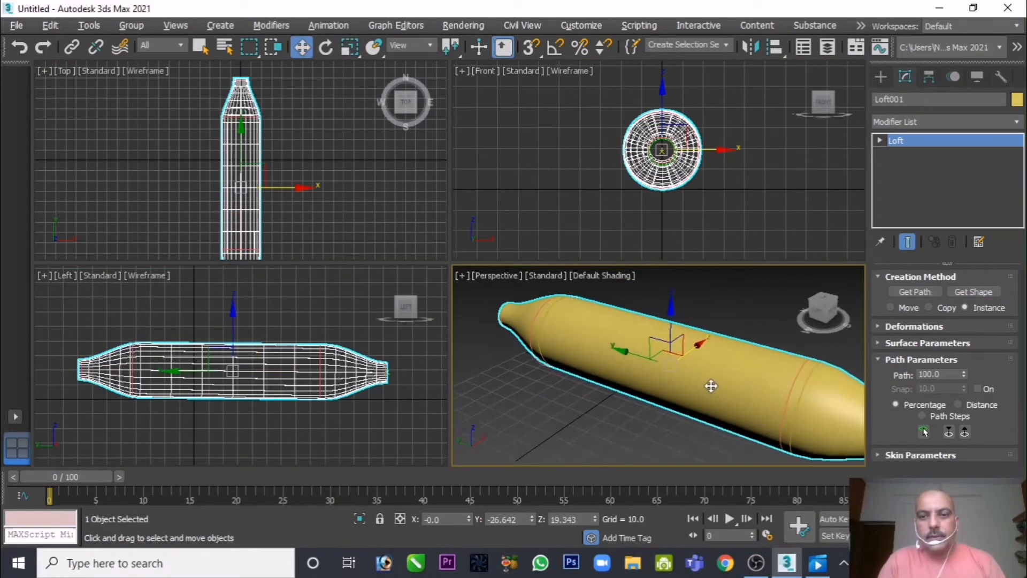
pyautogui.hotkey('shift', 'f')
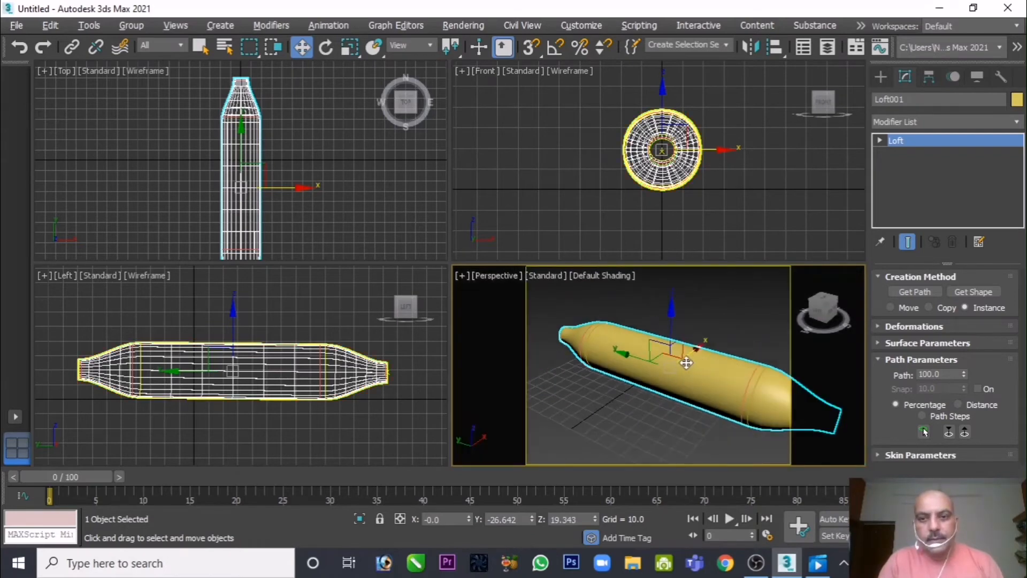
pyautogui.scroll(2, 706, 369)
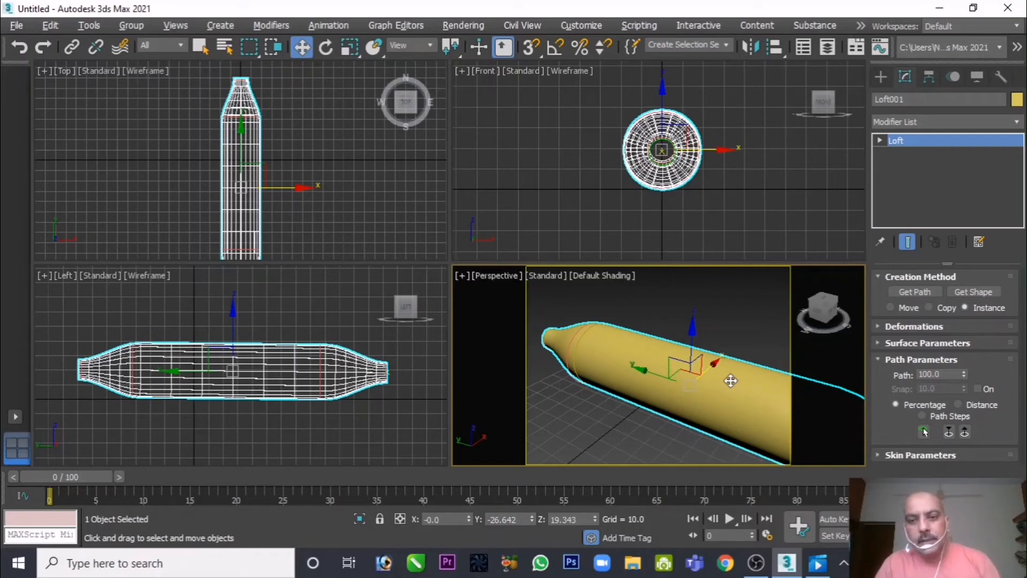
pyautogui.moveTo(719, 400); pyautogui.dragTo(718, 428, button='middle')
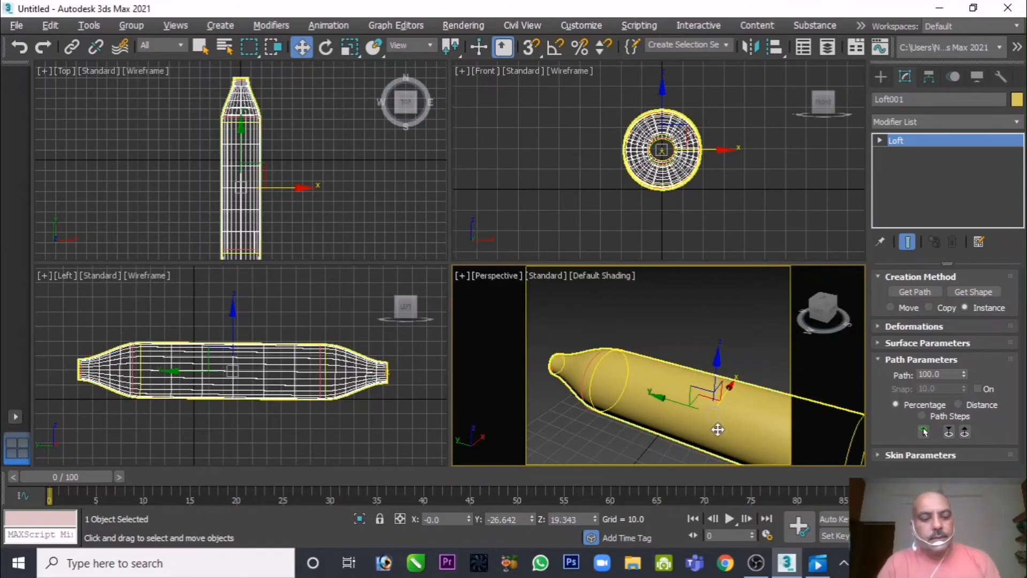
pyautogui.hotkey('alt', 'w')
pyautogui.moveTo(534, 355); pyautogui.dragTo(559, 359, button='middle')
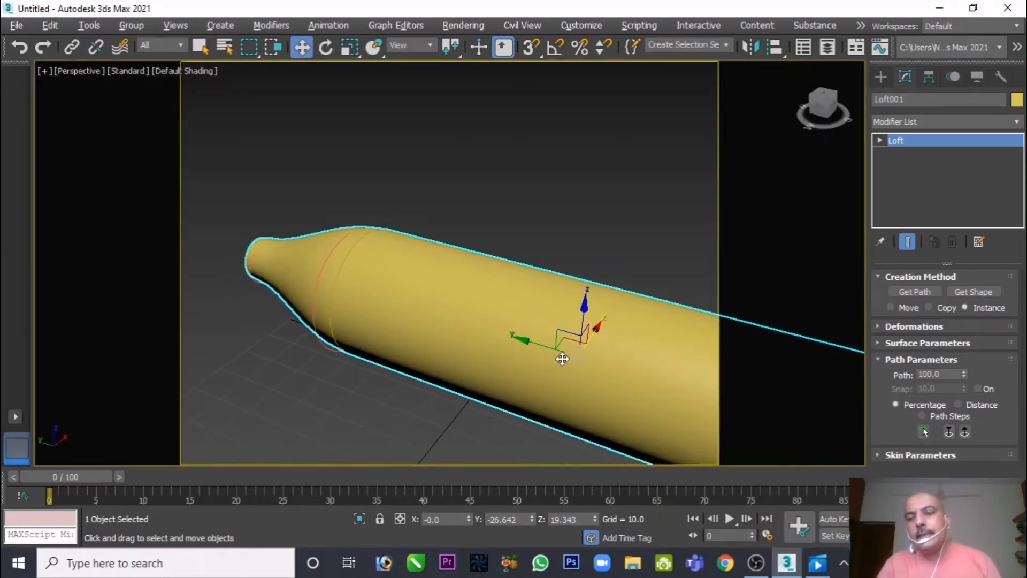
# Open the loft's Scale deformation and lower the curve's starting control point to about 7.4 percent.
pyautogui.click(894, 327)
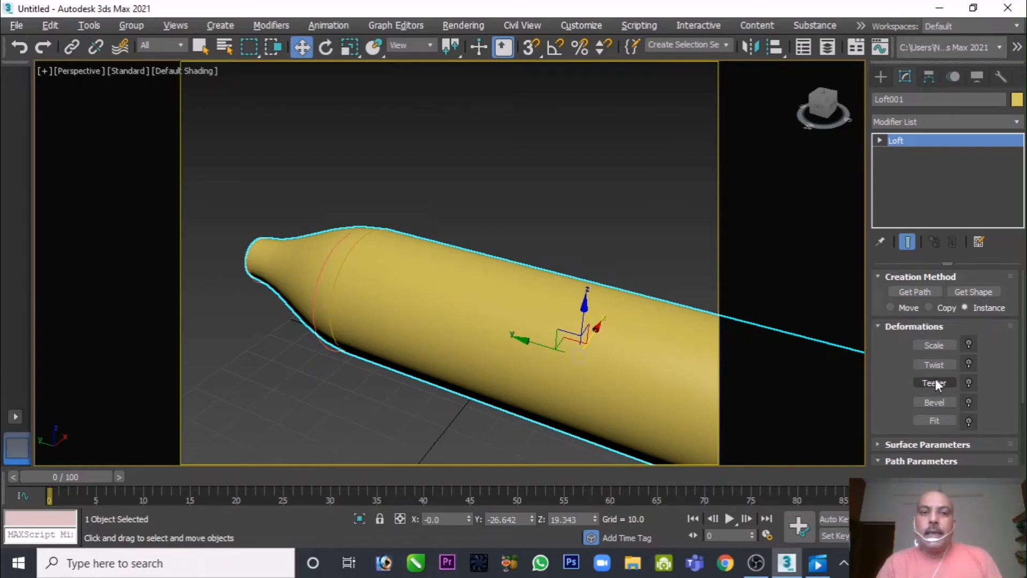
pyautogui.click(946, 345)
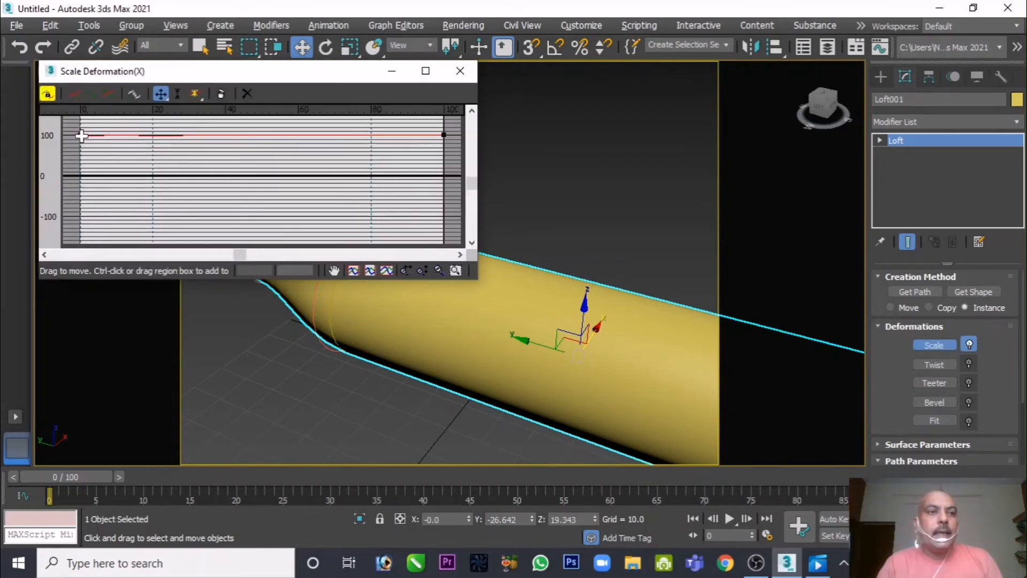
pyautogui.moveTo(145, 71); pyautogui.dragTo(702, 63)
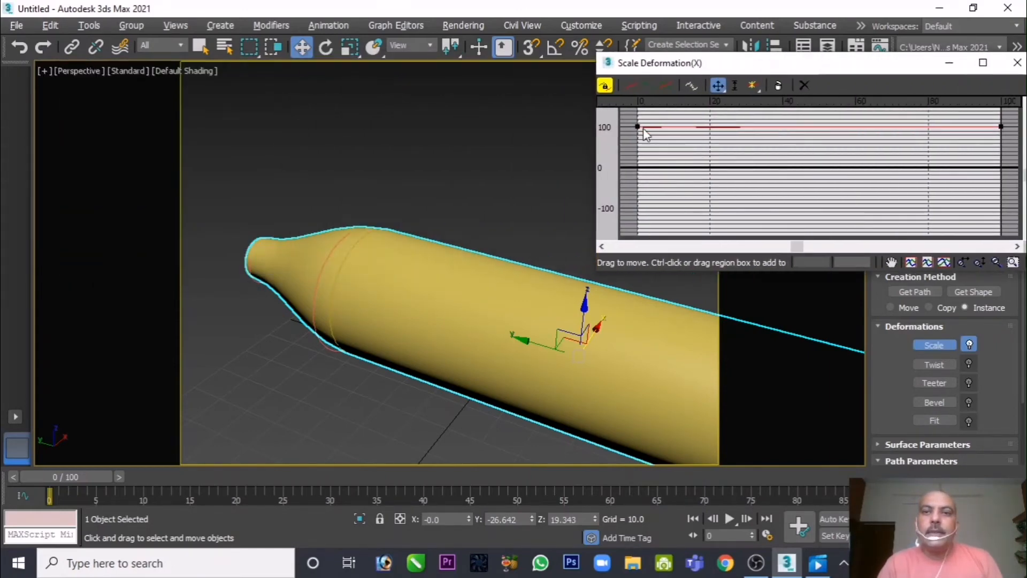
pyautogui.moveTo(637, 127); pyautogui.dragTo(637, 164)
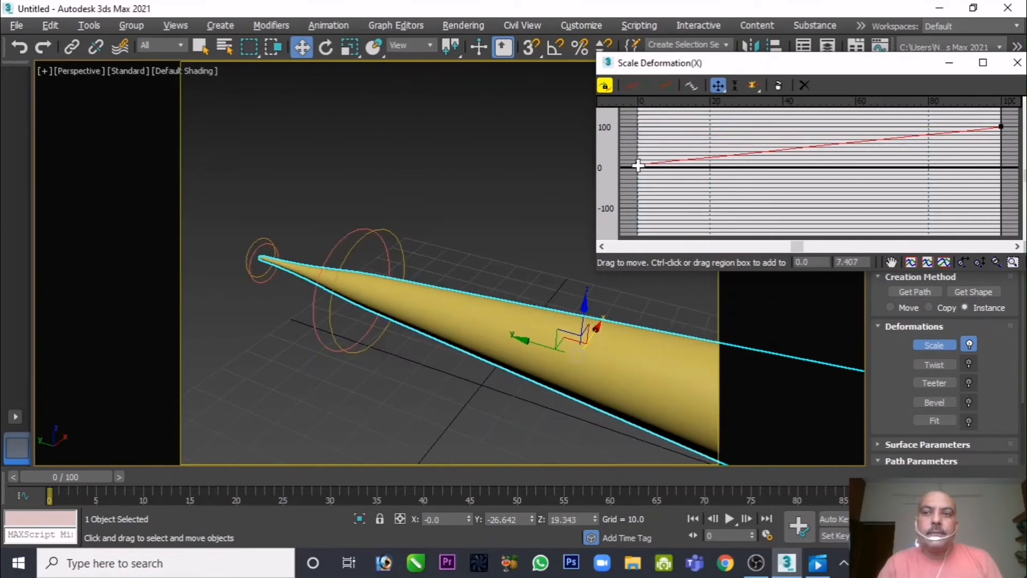
# Insert a control point near 20 percent on the scale curve and move it to about 25.8 along the path, 98 percent scale.
pyautogui.click(752, 85)
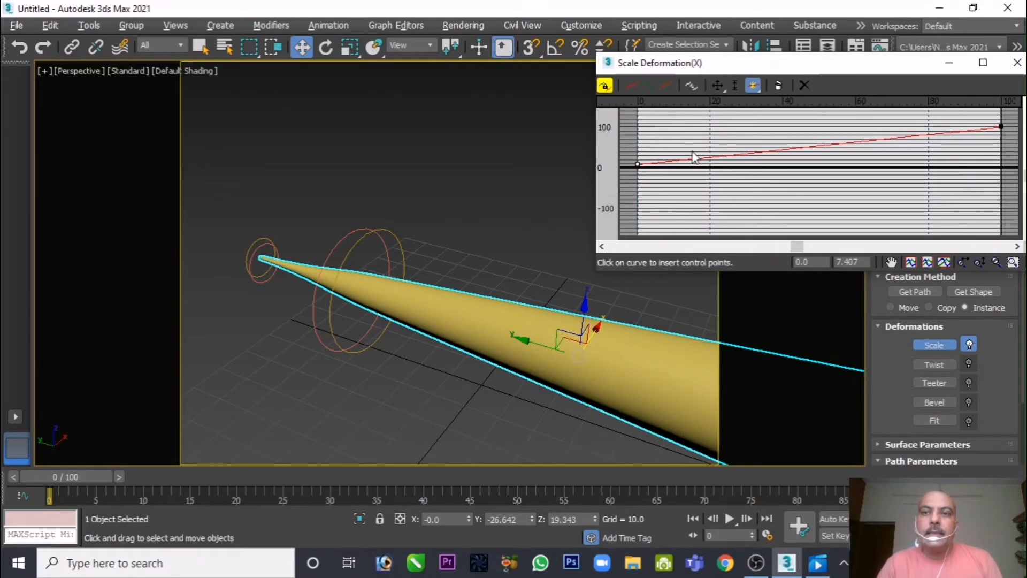
pyautogui.click(710, 158)
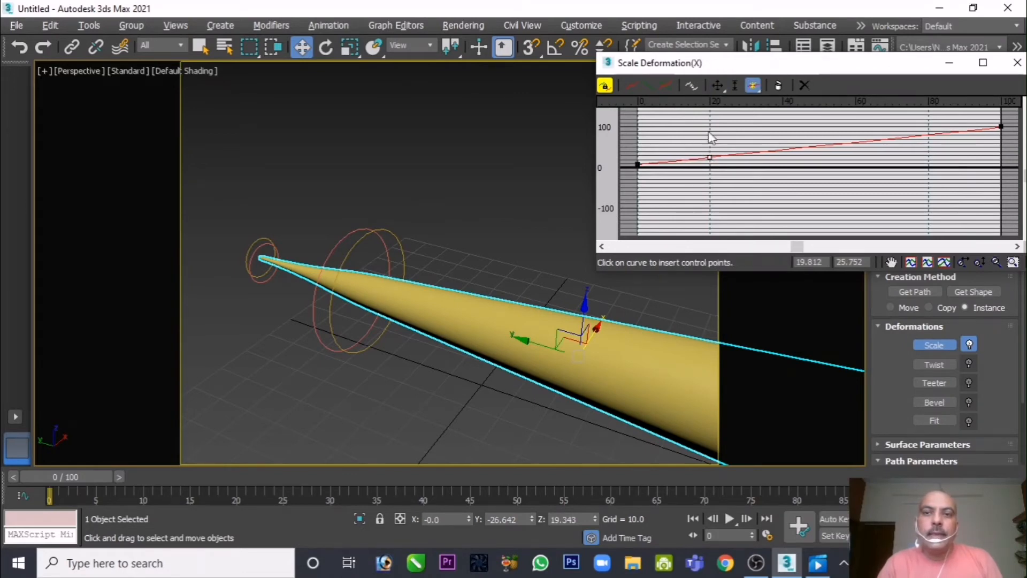
pyautogui.click(718, 86)
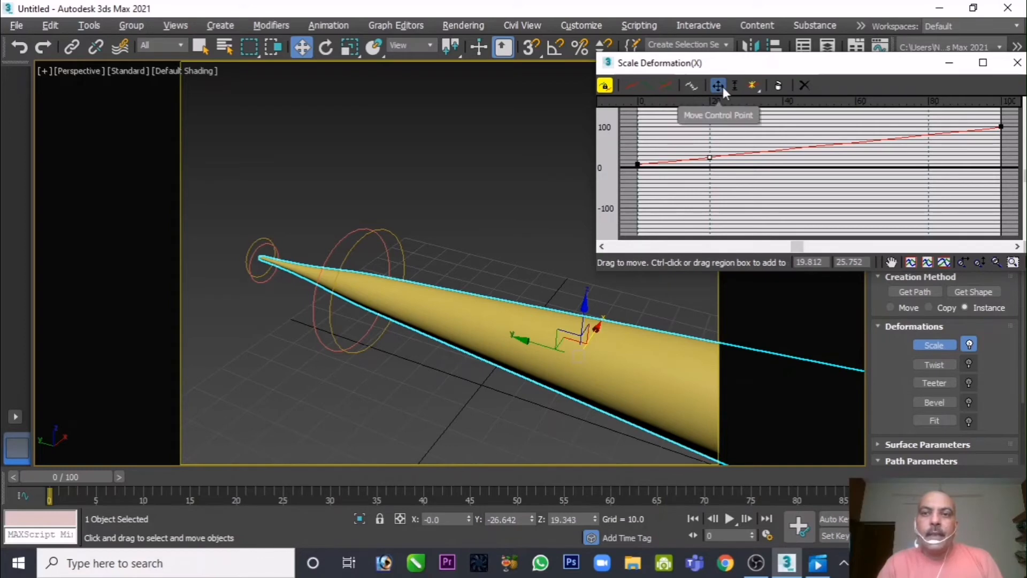
pyautogui.moveTo(709, 157); pyautogui.dragTo(732, 128)
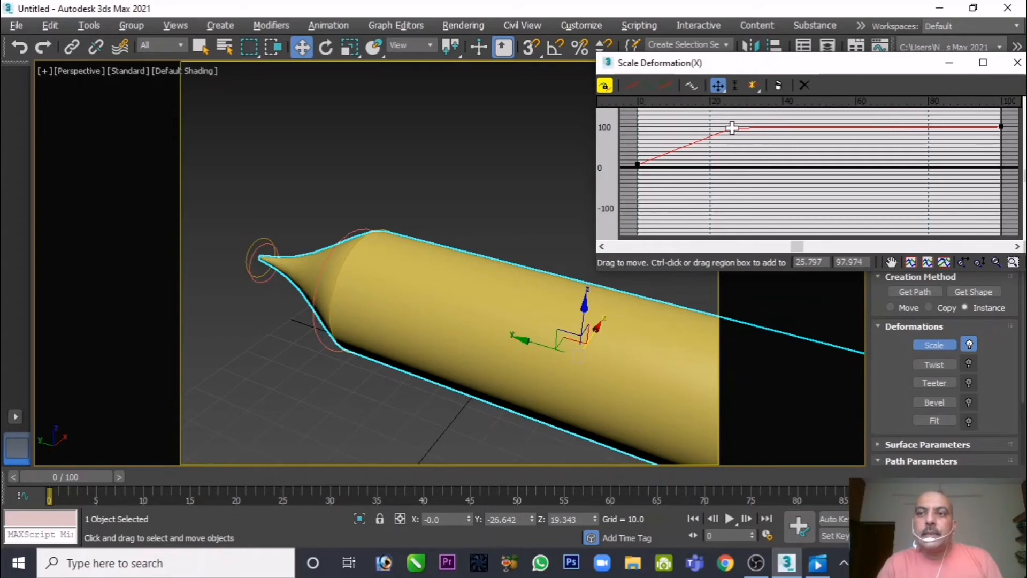
# Select the large source circle near the loft's pointed end and add an Edit Spline modifier to it.
pyautogui.moveTo(523, 268); pyautogui.dragTo(477, 258, button='middle')
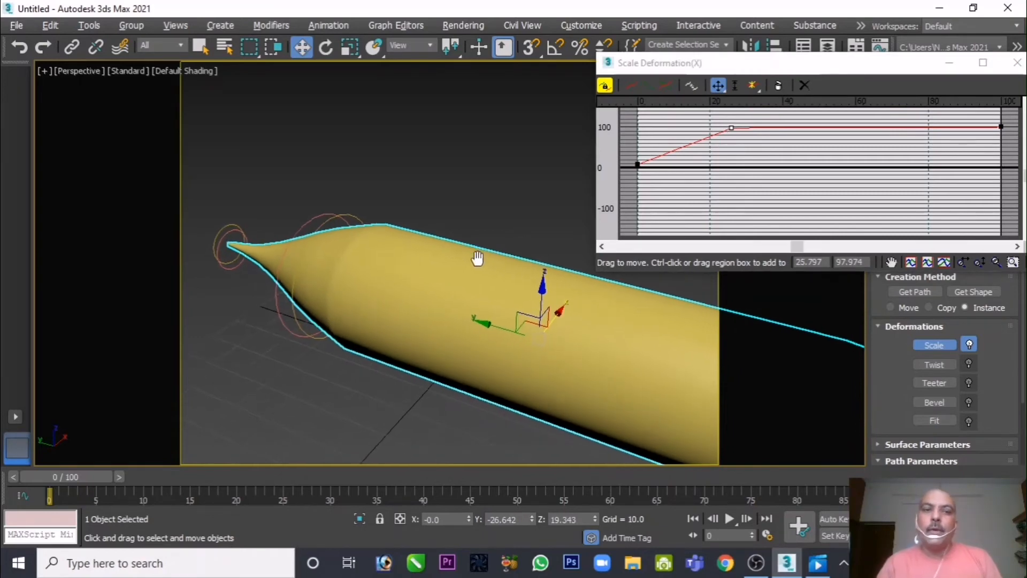
pyautogui.scroll(-2, 541, 287)
pyautogui.scroll(-2, 523, 319)
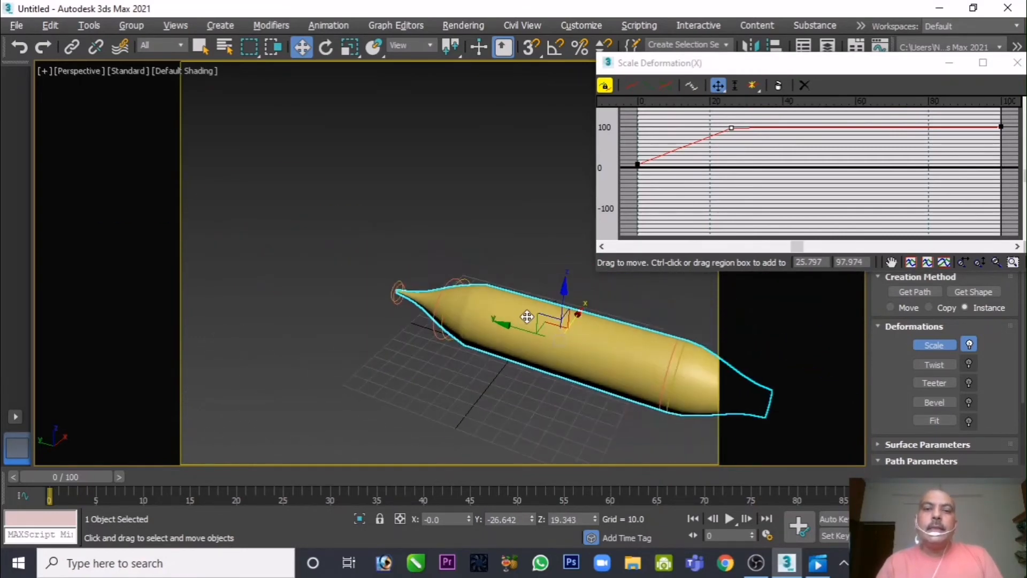
pyautogui.scroll(2, 527, 316)
pyautogui.scroll(1, 524, 287)
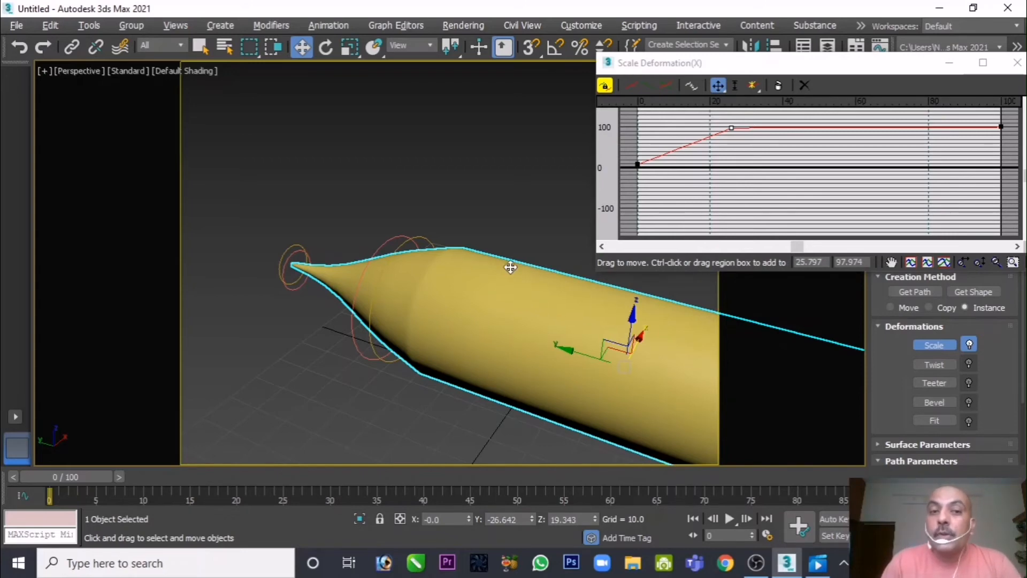
pyautogui.click(395, 241)
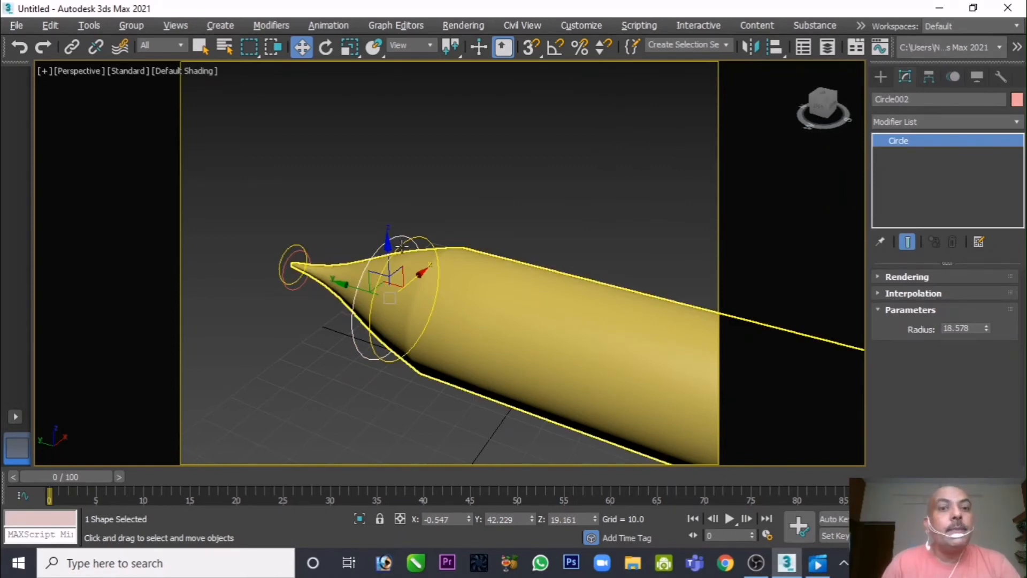
pyautogui.click(941, 122)
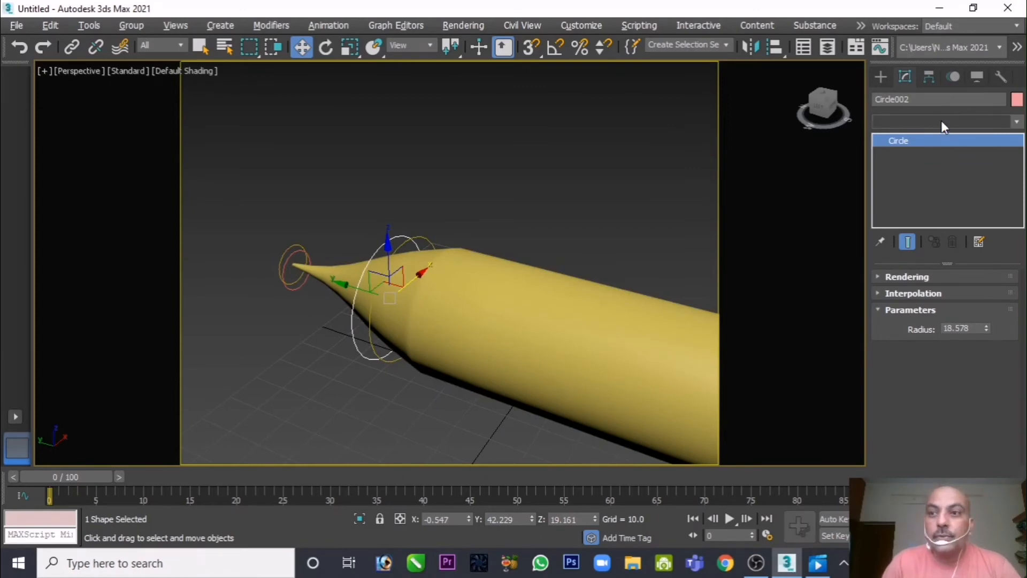
pyautogui.click(942, 120)
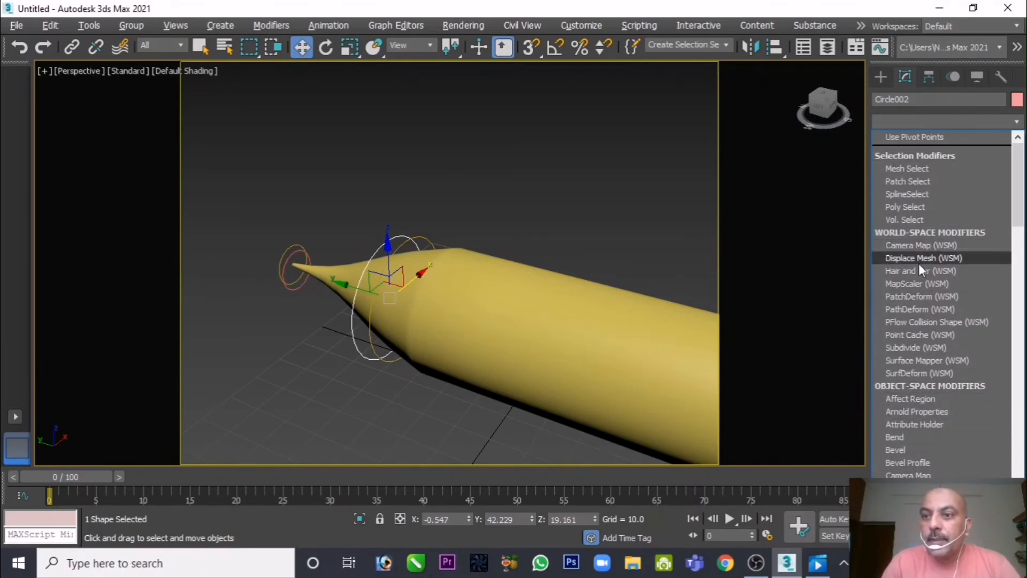
pyautogui.scroll(-8, 920, 270)
pyautogui.scroll(3, 920, 274)
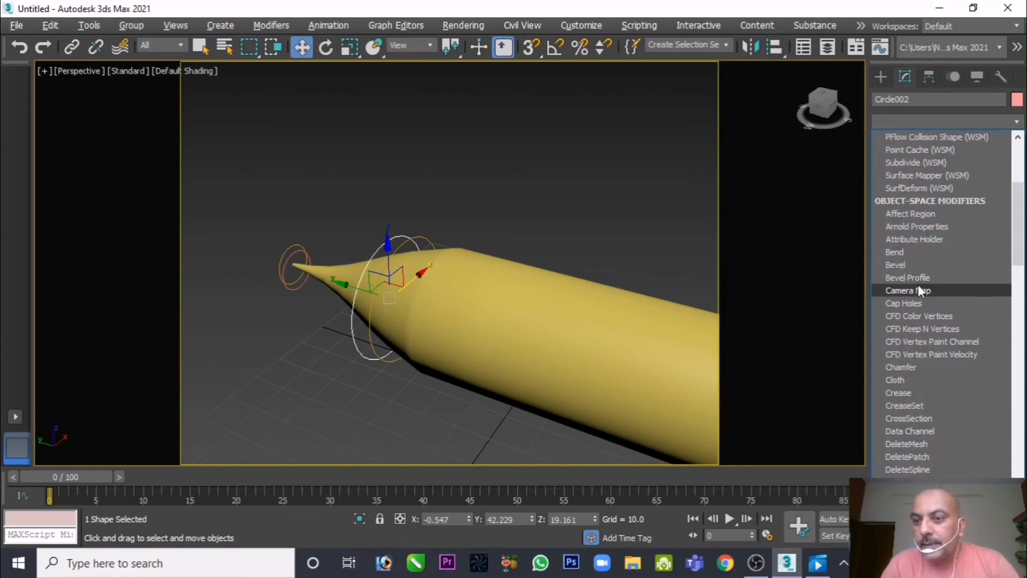
pyautogui.scroll(-10, 906, 299)
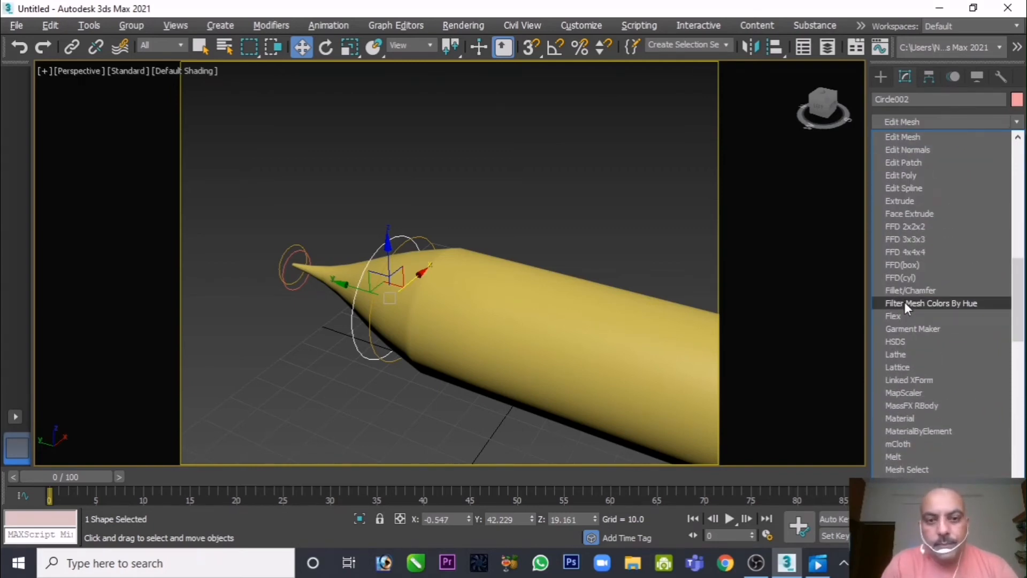
pyautogui.click(904, 188)
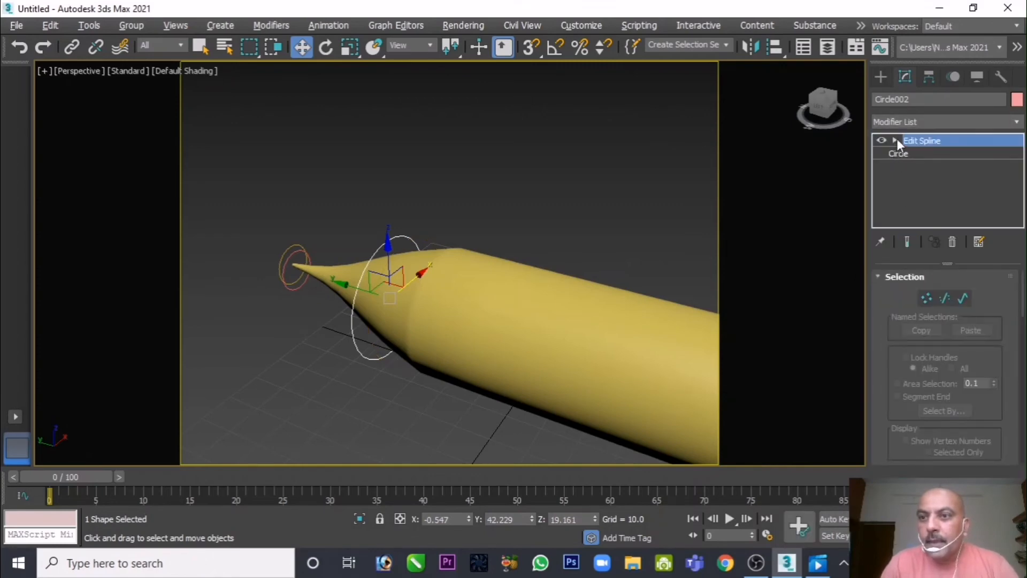
# Enter vertex editing on the circle's Edit Spline, select all its vertices and convert them to Bezier Corner.
pyautogui.click(896, 140)
pyautogui.click(923, 153)
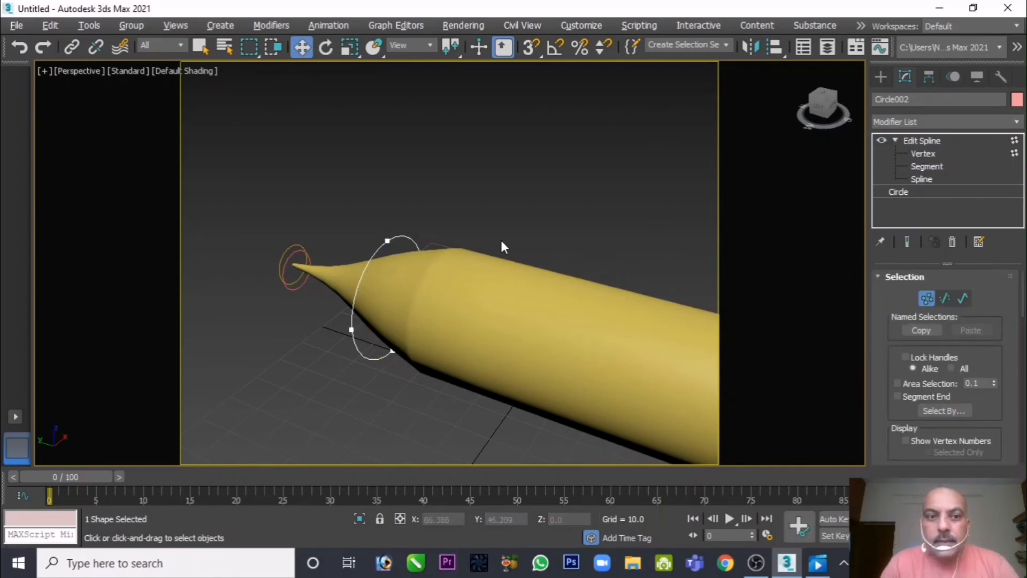
pyautogui.click(388, 240)
pyautogui.moveTo(389, 230); pyautogui.dragTo(418, 215)
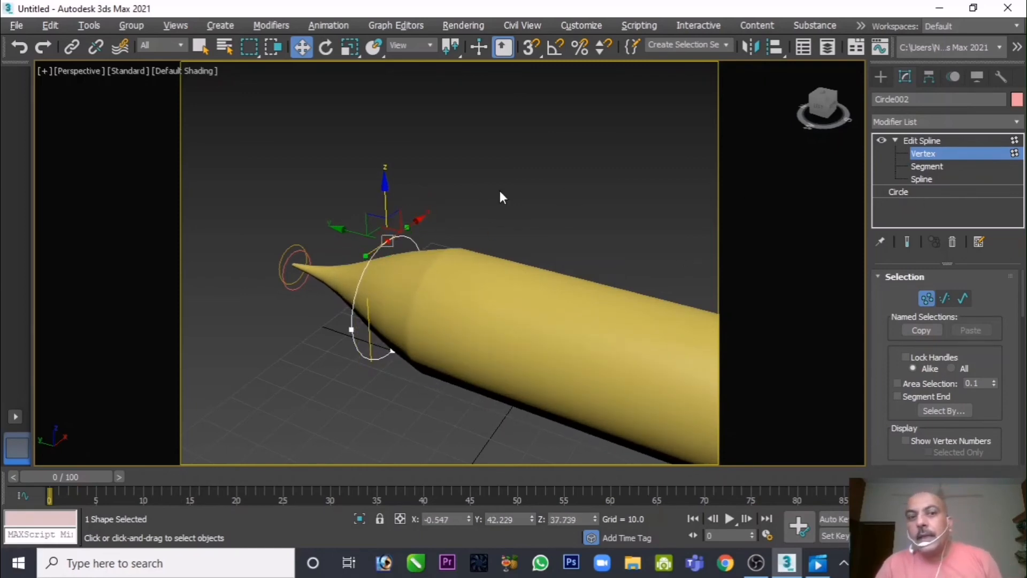
pyautogui.moveTo(347, 205); pyautogui.dragTo(501, 409)
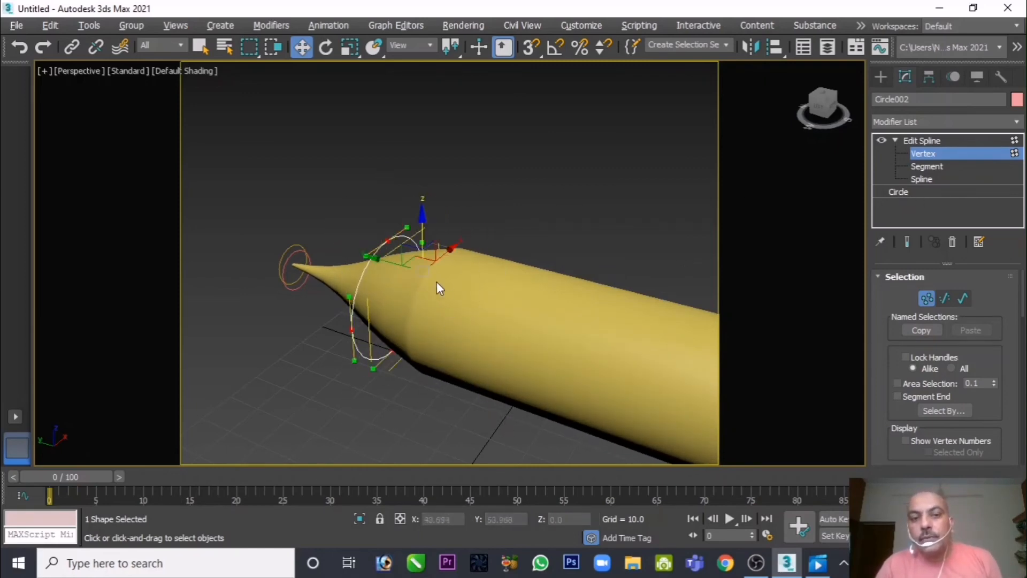
pyautogui.rightClick(385, 238)
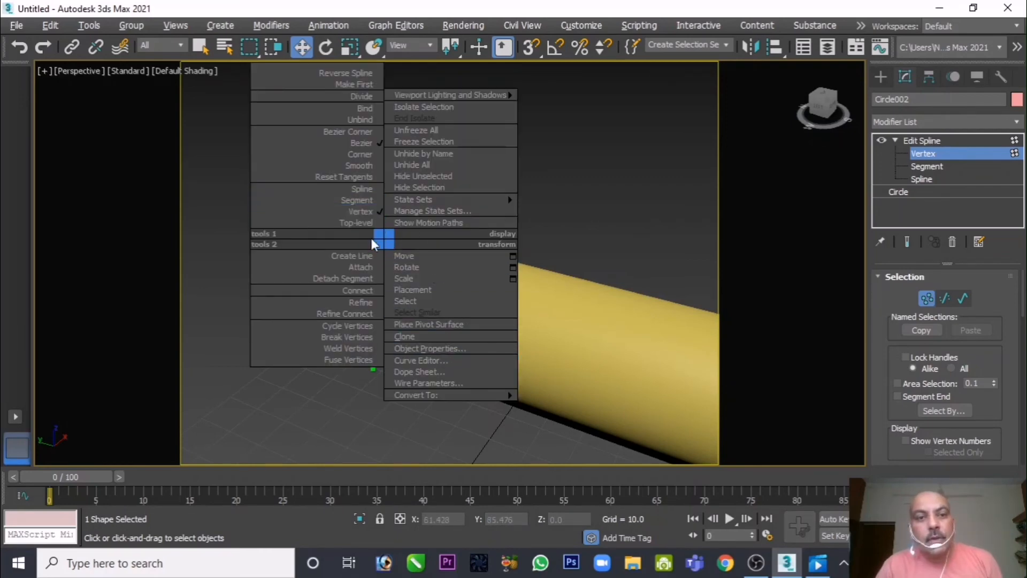
pyautogui.click(374, 132)
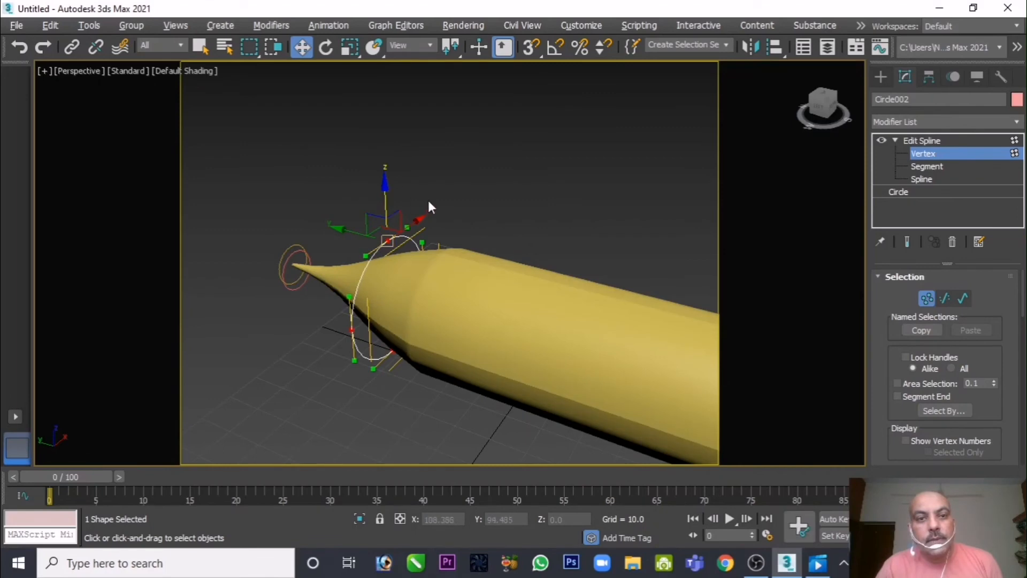
# Use Refine to insert two vertices on the circle, one on either side of its topmost vertex.
pyautogui.click(423, 239)
pyautogui.click(387, 241)
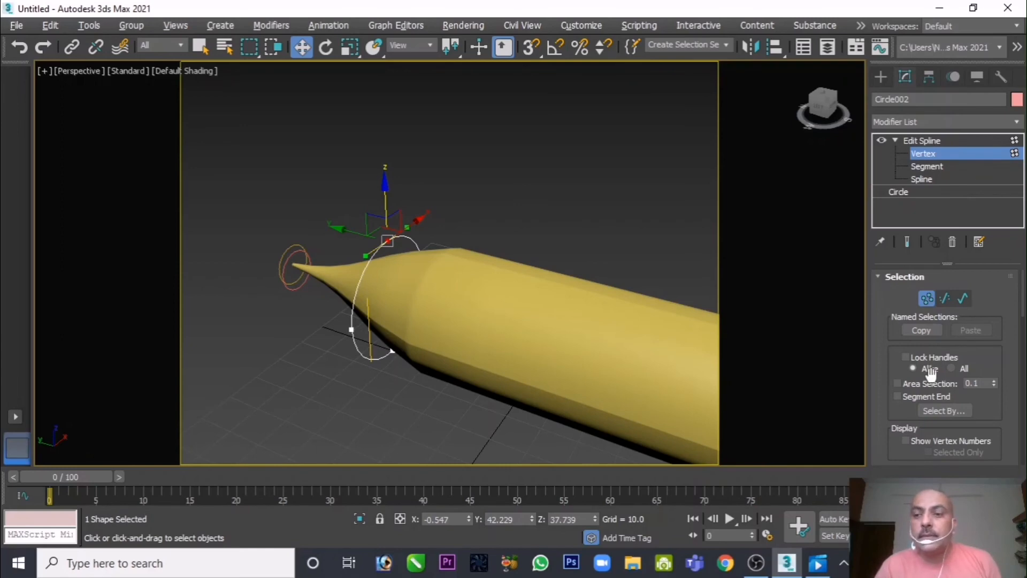
pyautogui.moveTo(893, 406); pyautogui.dragTo(890, 216)
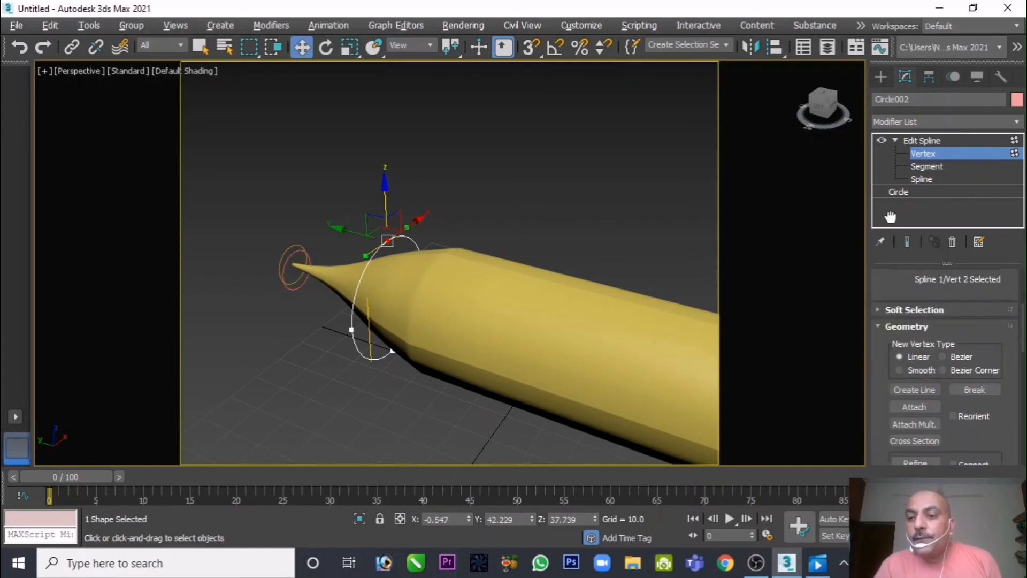
pyautogui.scroll(-3, 939, 361)
pyautogui.click(916, 384)
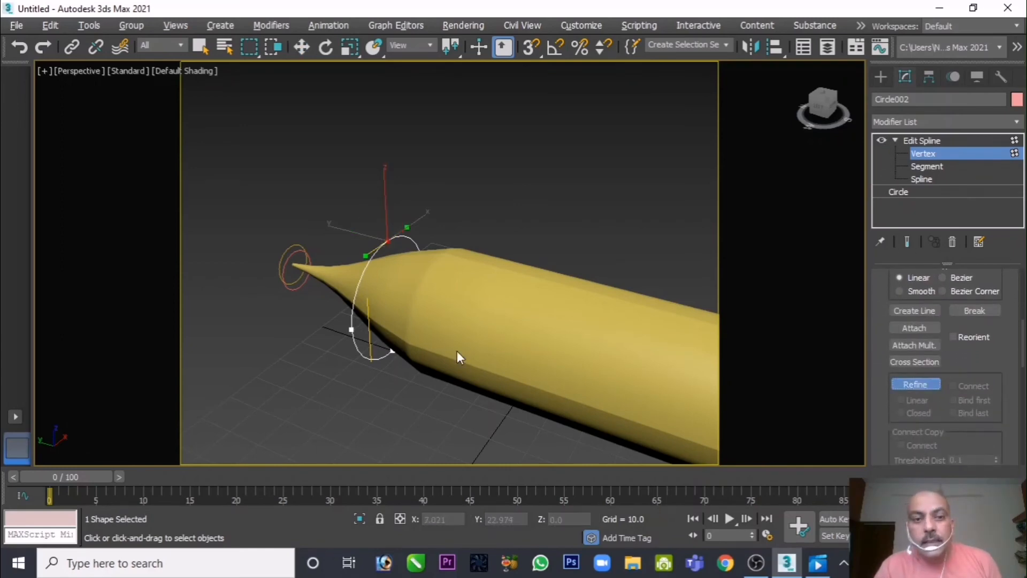
pyautogui.click(357, 289)
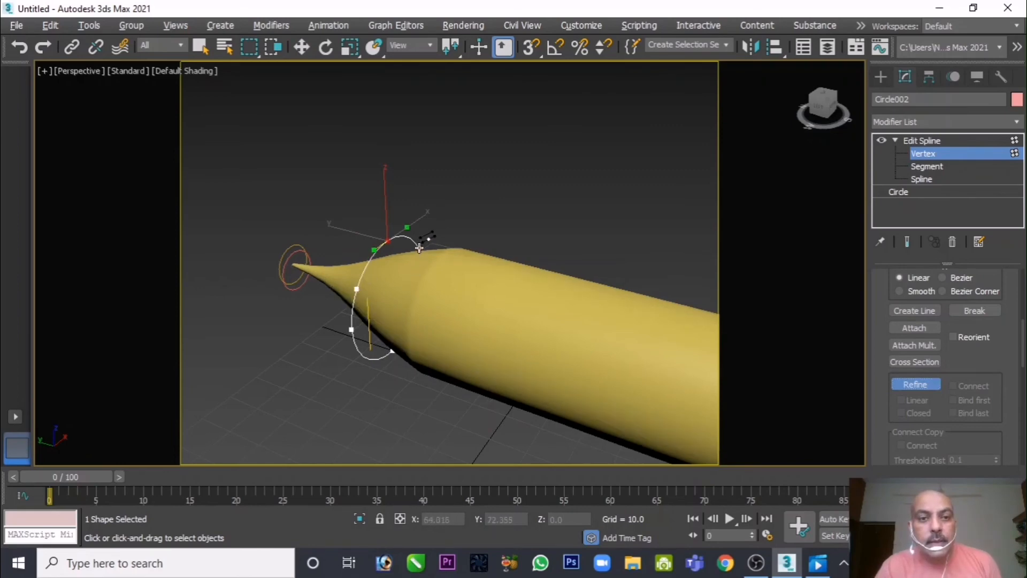
pyautogui.click(418, 248)
# Move the inserted vertex on the circle's near side slightly outward along X to about -16.7.
pyautogui.click(294, 49)
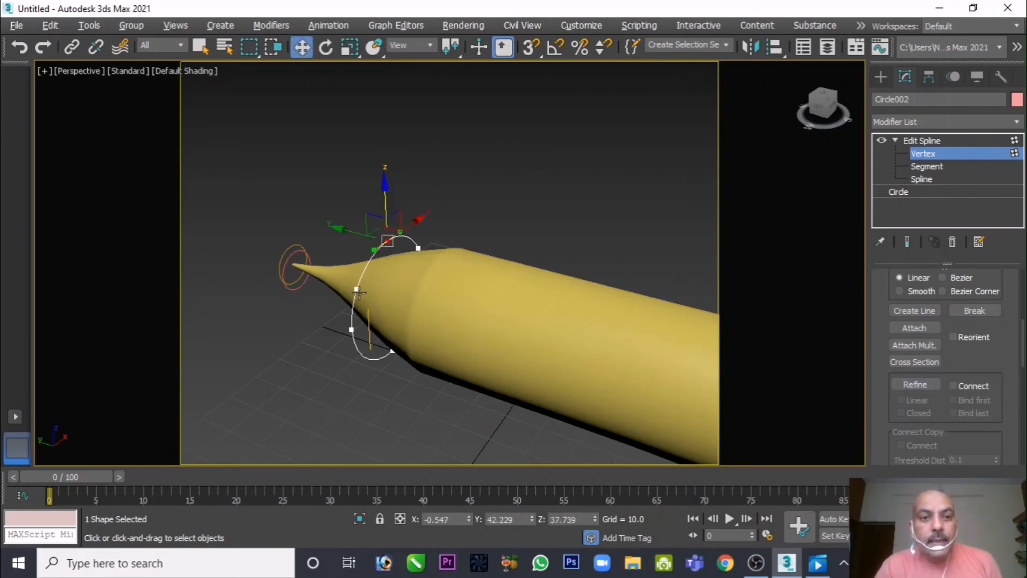
pyautogui.click(356, 290)
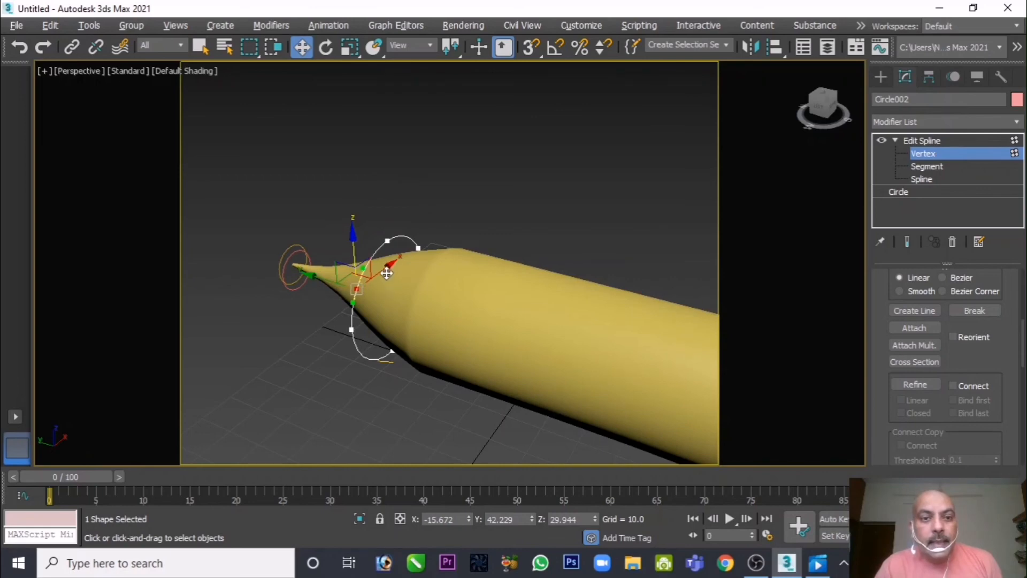
pyautogui.moveTo(360, 282); pyautogui.dragTo(387, 278)
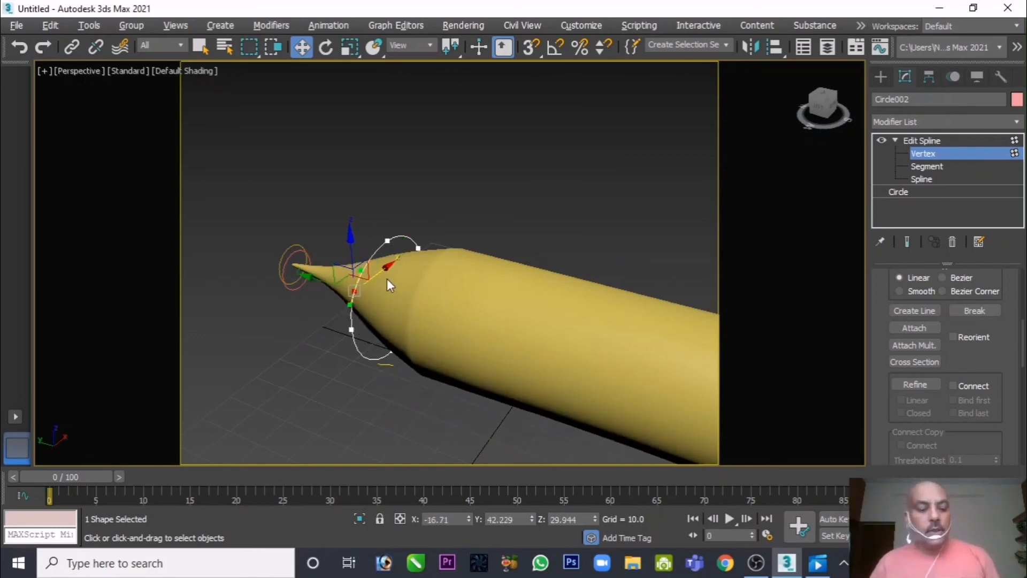